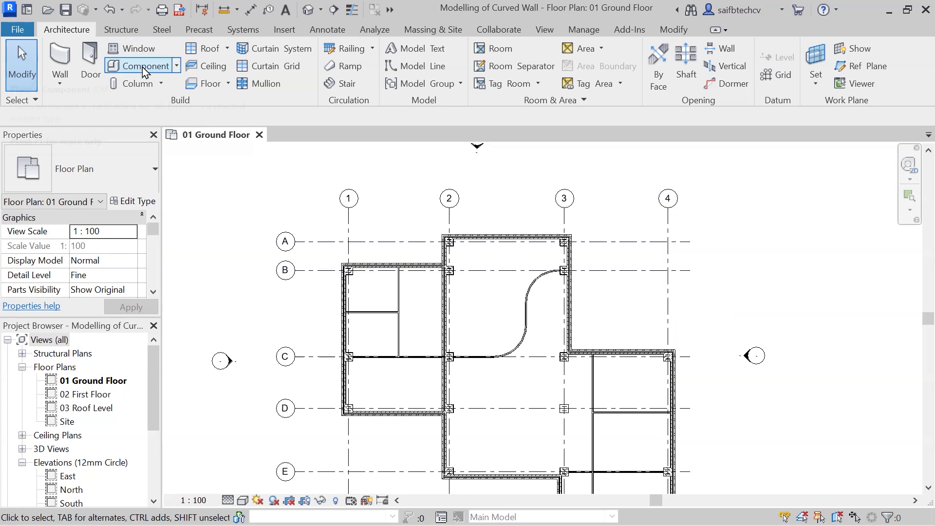
Start placing an Architectural Column on 01 Ground Floor and show the column type list
click(161, 85)
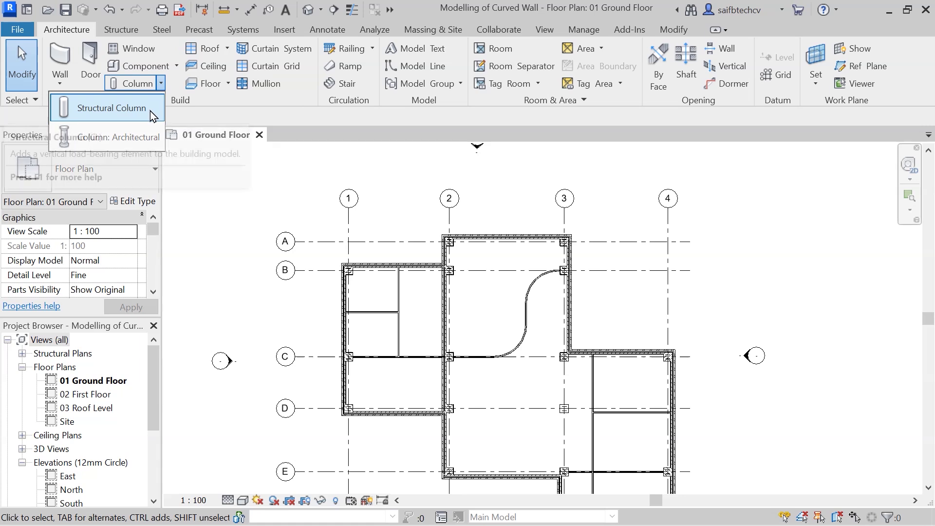
click(132, 137)
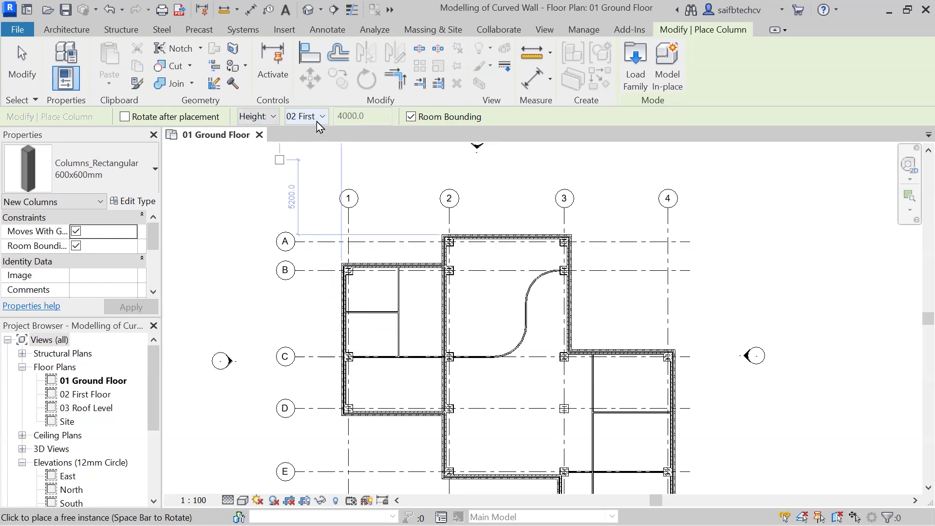
click(156, 172)
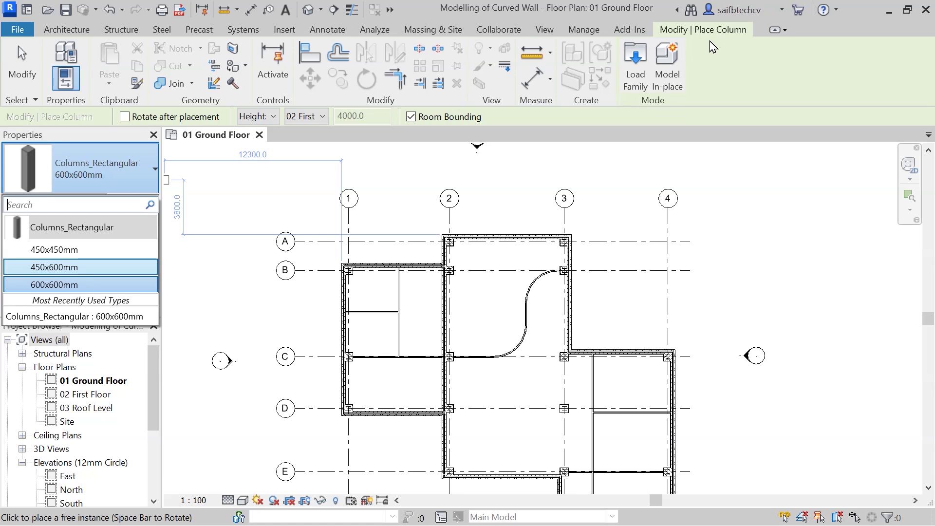
Load Columns_Metal_Clad.rfa from the UK Columns library folder
click(635, 69)
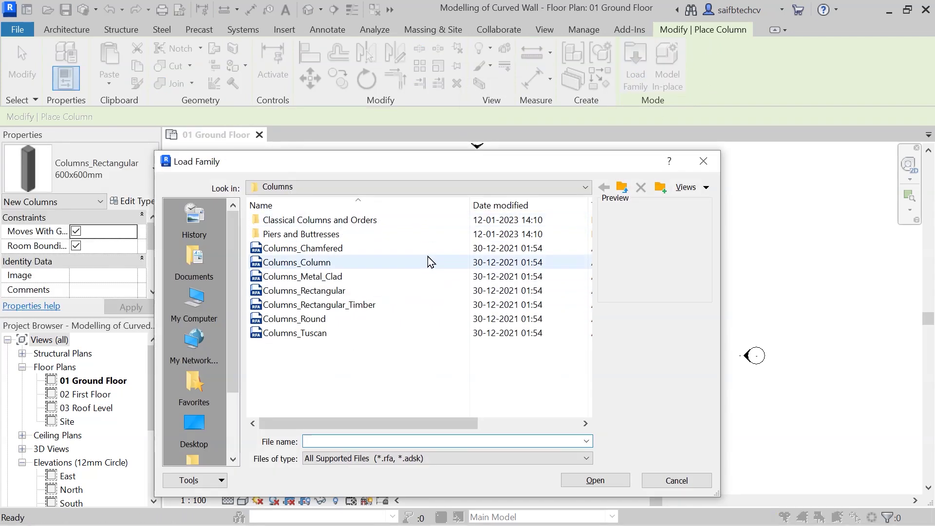
click(622, 186)
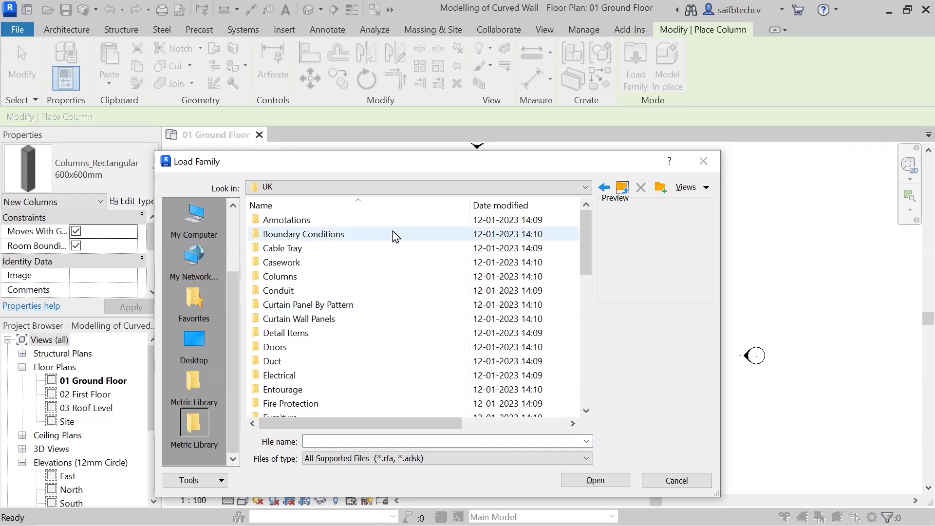
scroll(351, 322, down, 3)
scroll(353, 336, up, 4)
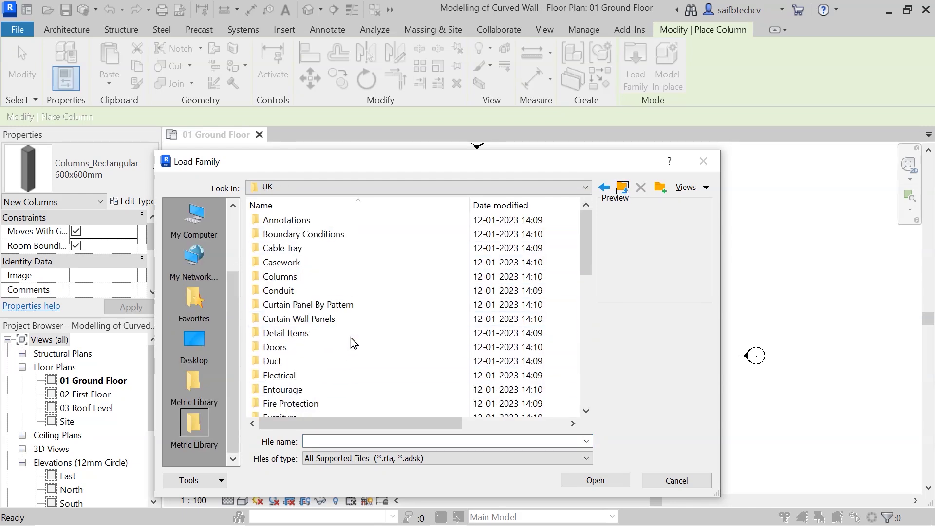
double_click(304, 282)
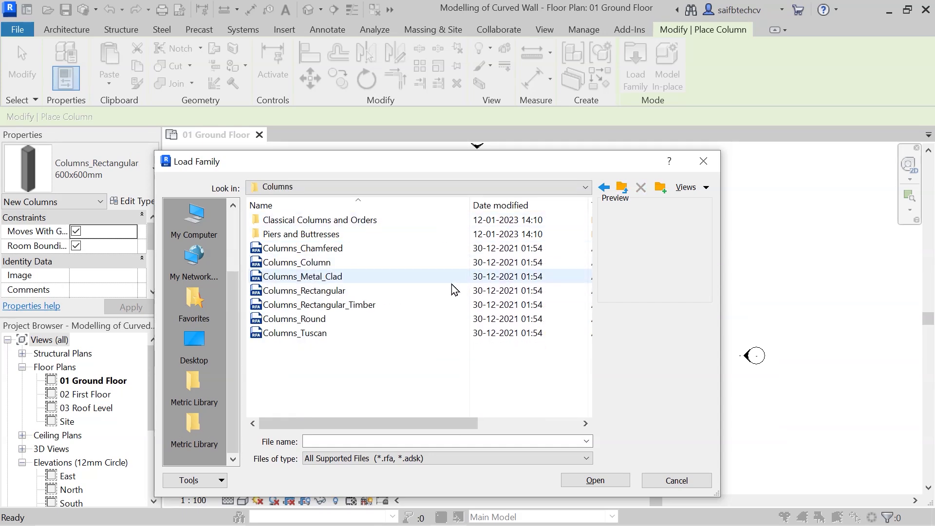
click(326, 281)
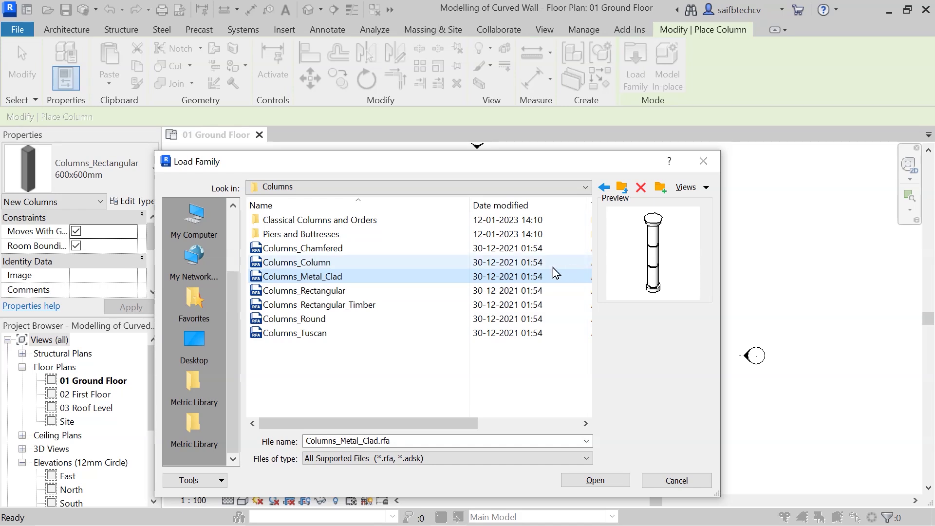
click(599, 481)
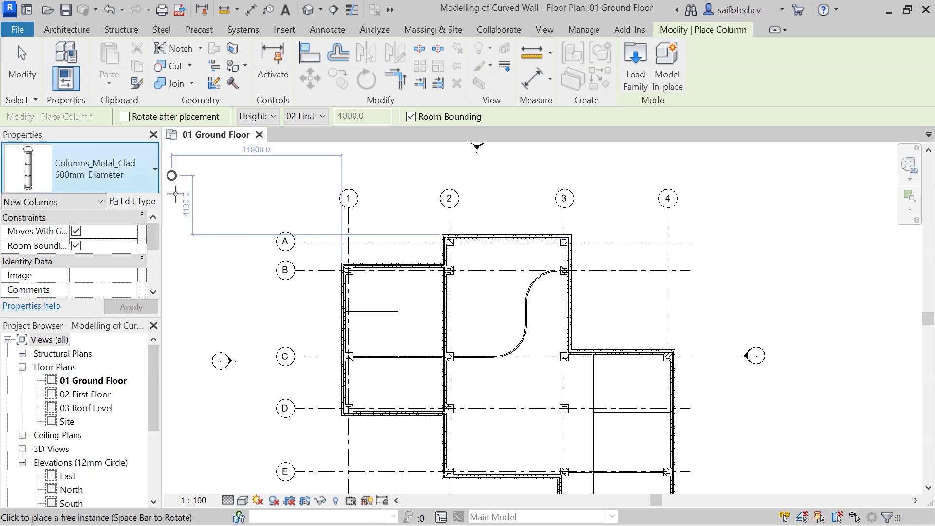
Place a 600mm_Diameter metal-clad column beside the wall corner near grid 2/A, then select it
scroll(459, 259, up, 2)
scroll(459, 258, up, 3)
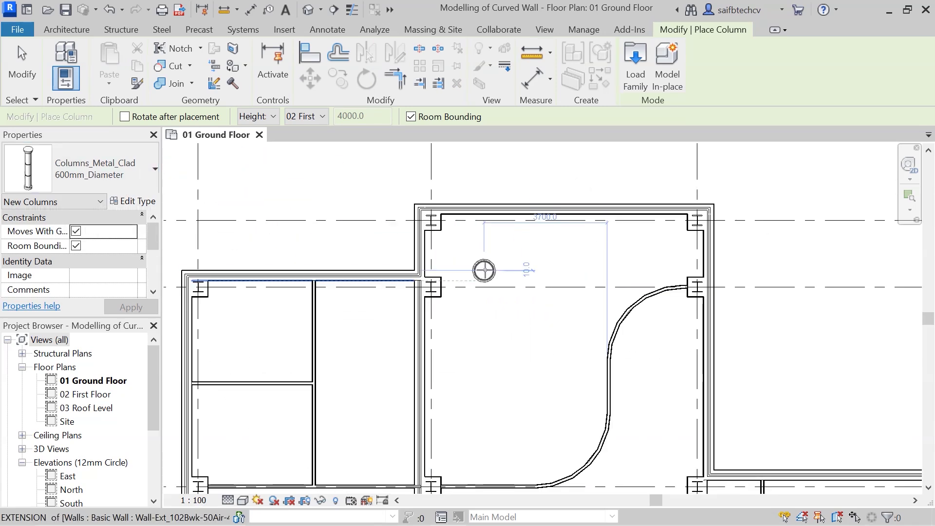
scroll(384, 264, up, 1)
click(398, 287)
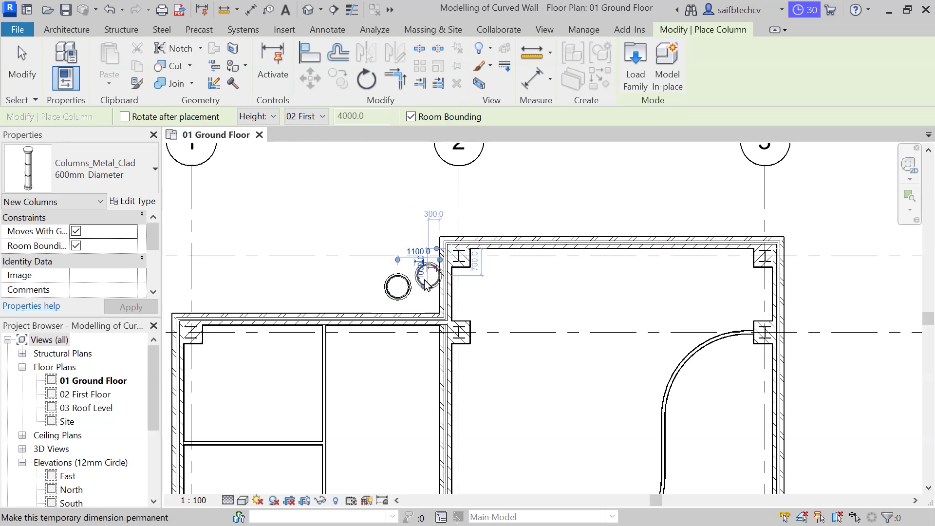
key(Escape)
key(Escape)
scroll(407, 280, up, 3)
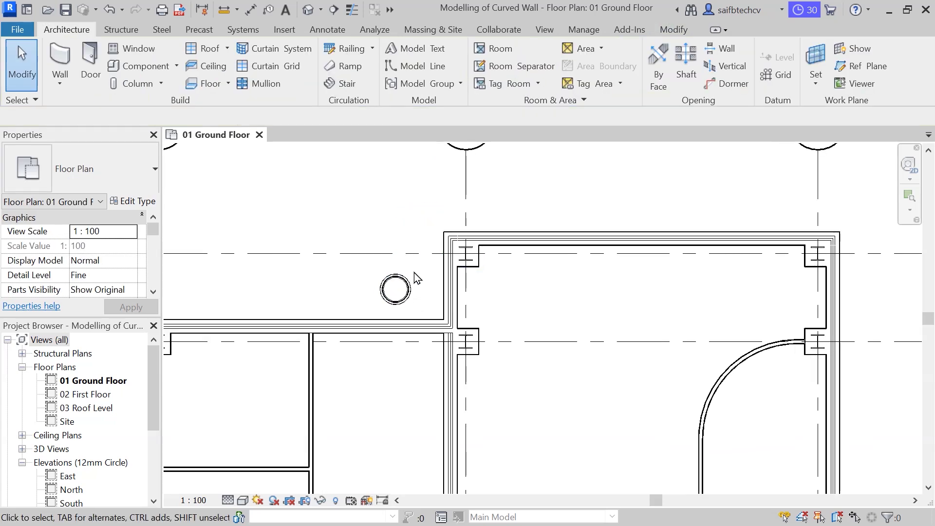
click(407, 291)
scroll(429, 289, up, 5)
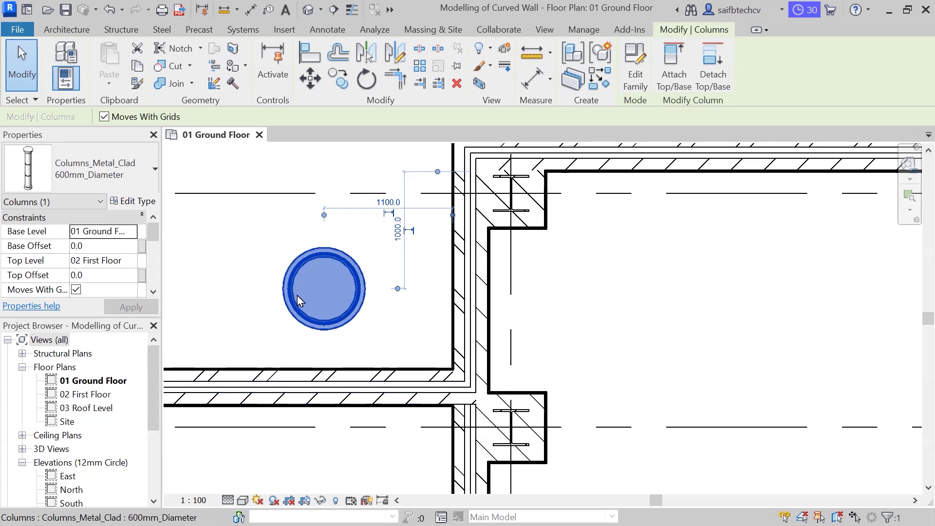
Set the column 1000 from the wall face below it
drag(437, 172, 419, 369)
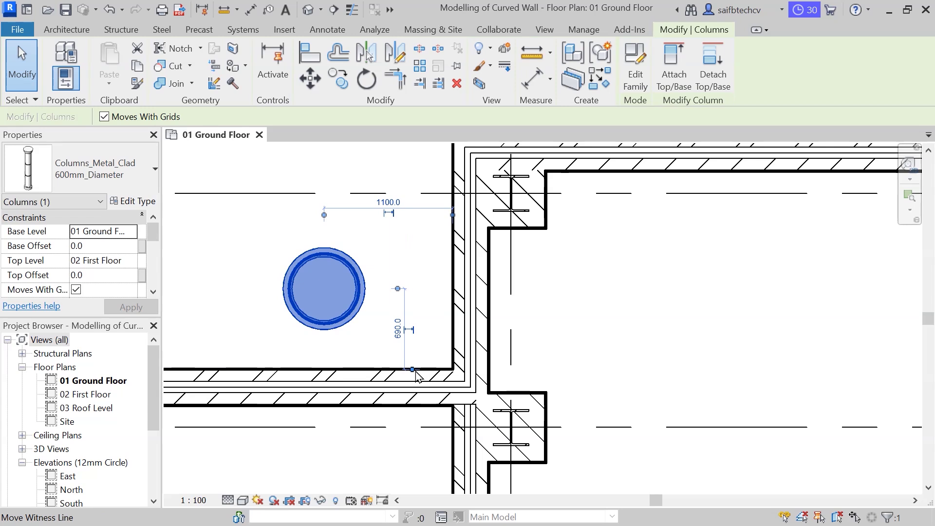
click(399, 336)
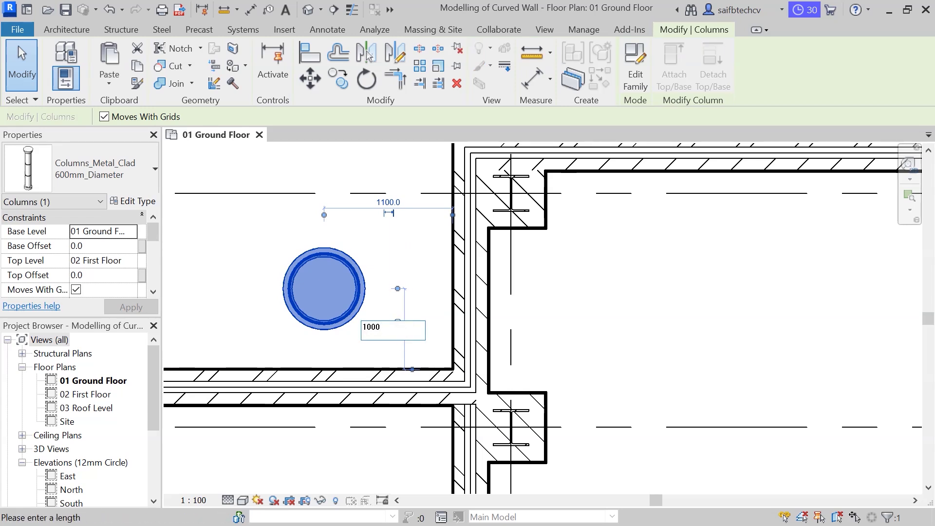
key(Return)
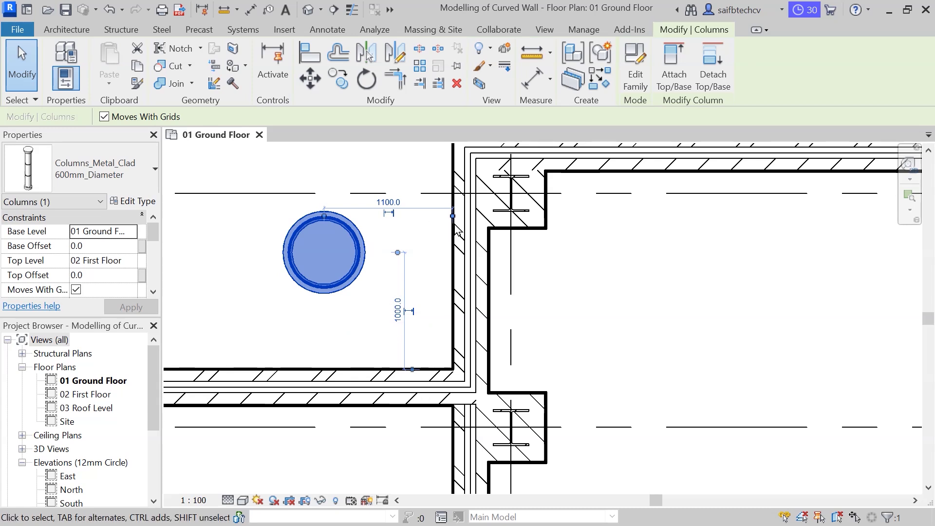
Make the horizontal distance a permanent dimension and set it to 1000 from the adjacent wall
click(390, 213)
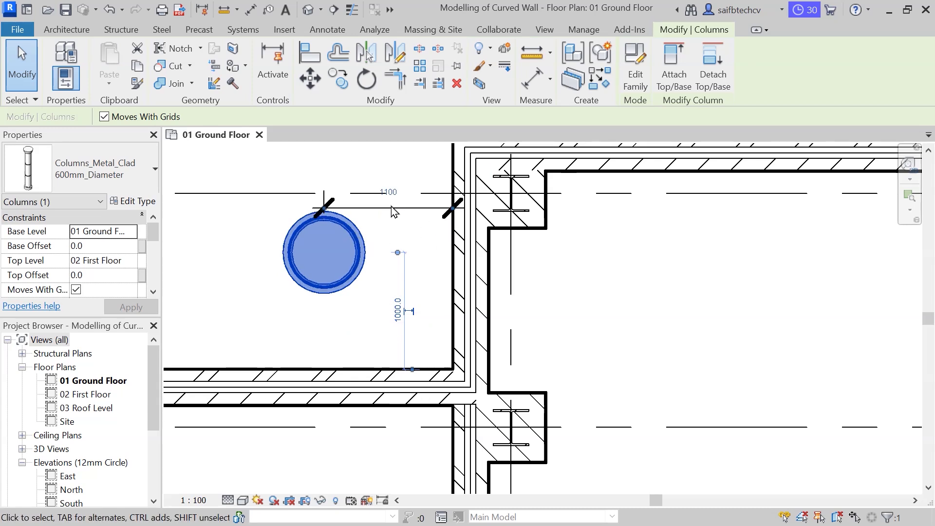
click(390, 193)
text(1)
key(Return)
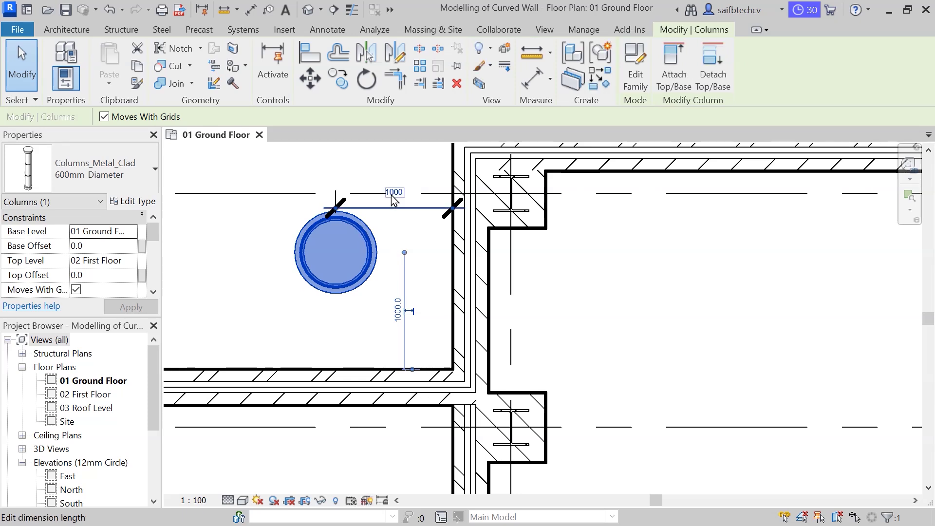
click(418, 248)
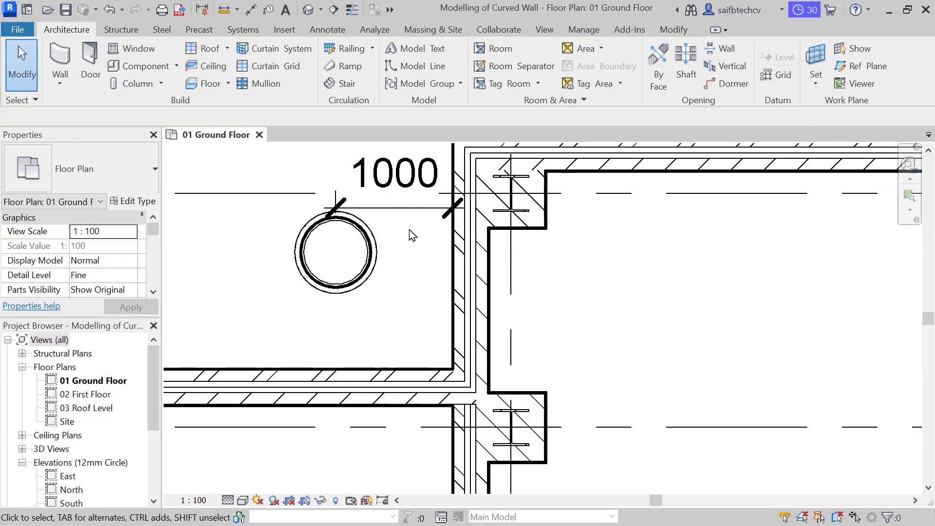
click(401, 210)
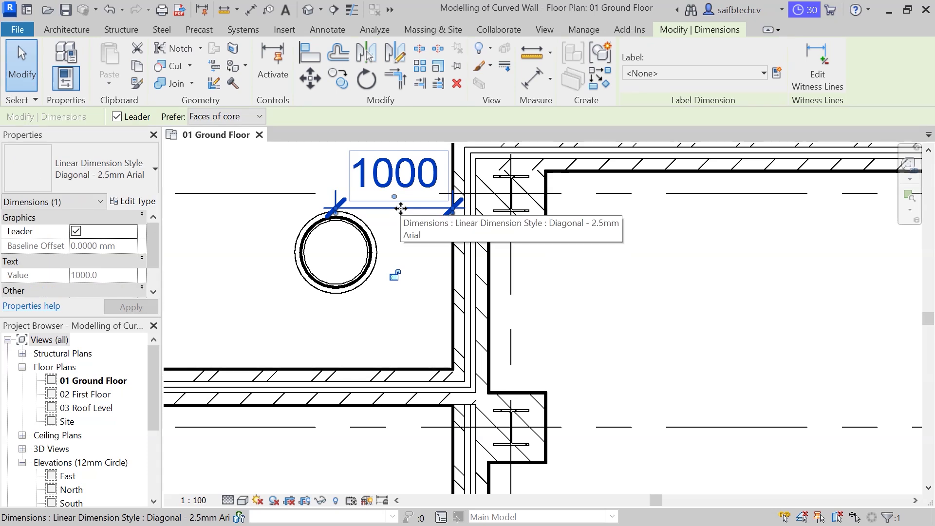
key(Escape)
scroll(421, 271, down, 3)
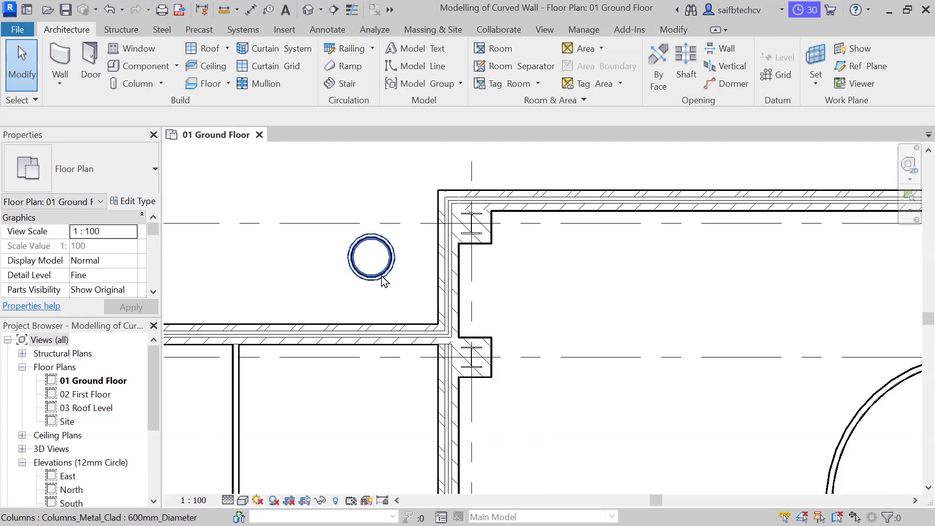
Copy the metal-clad column westward along the row, giving four round columns in a line
click(371, 257)
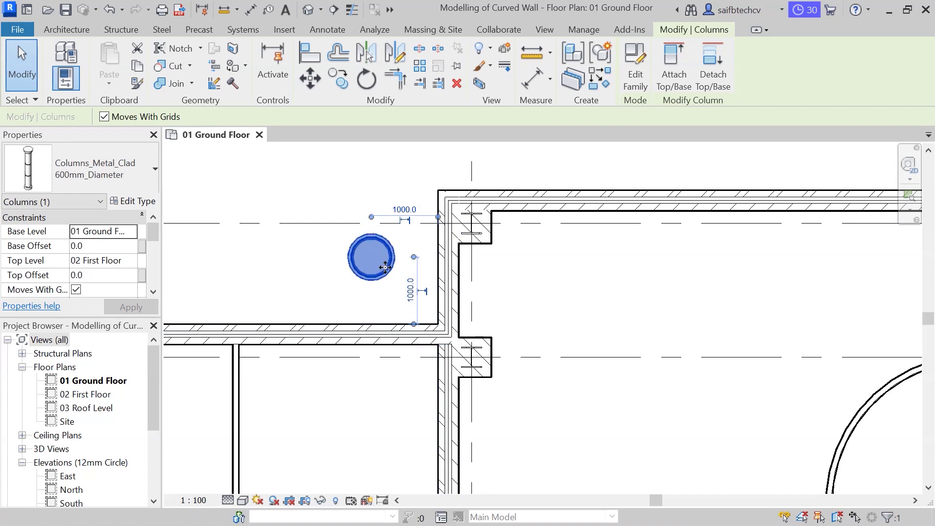
scroll(358, 258, down, 5)
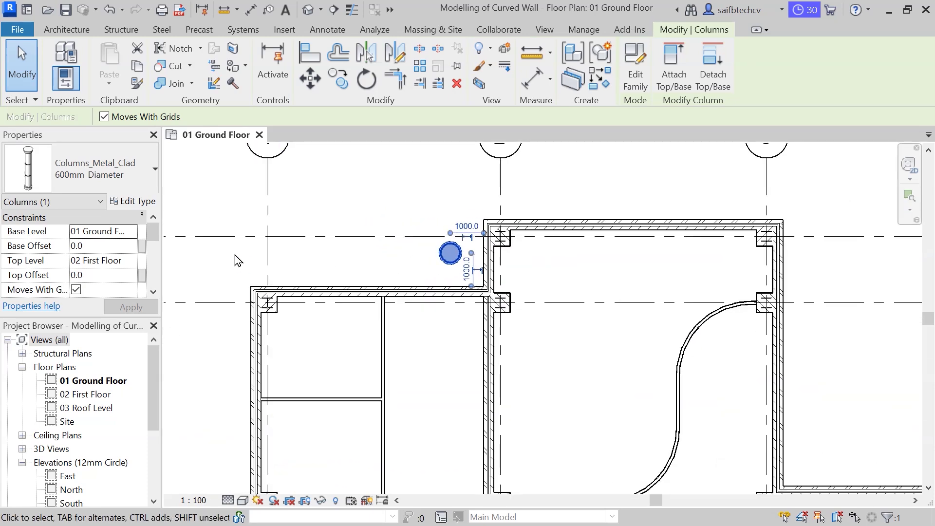
scroll(444, 257, up, 2)
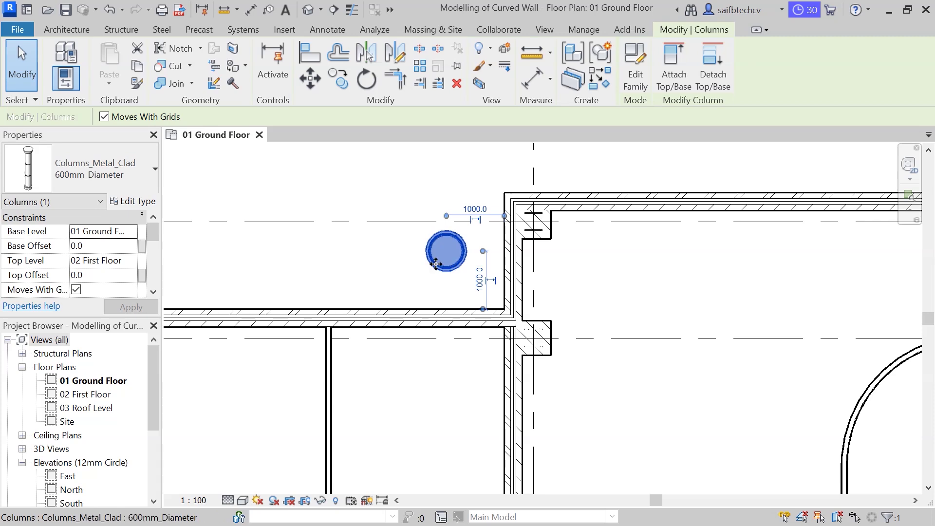
key(m)
key(v)
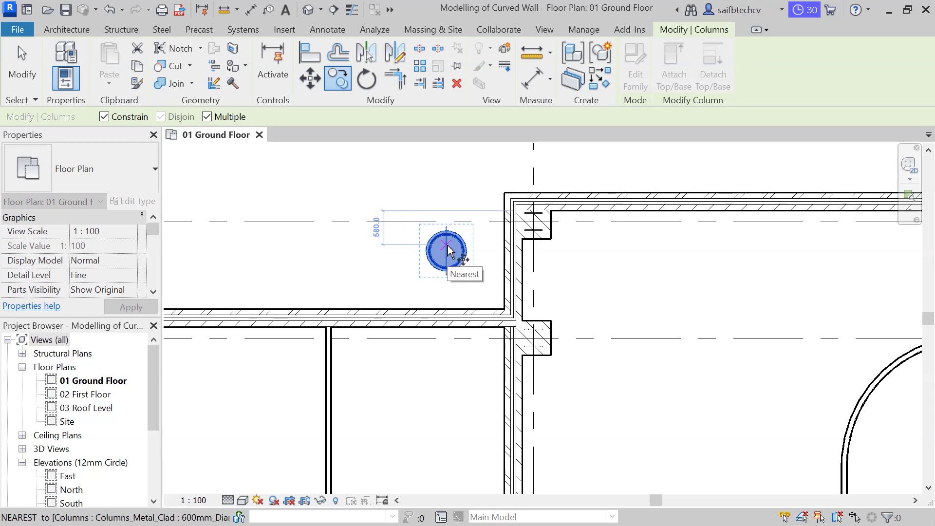
click(446, 250)
click(340, 250)
middle_drag(251, 250, 429, 244)
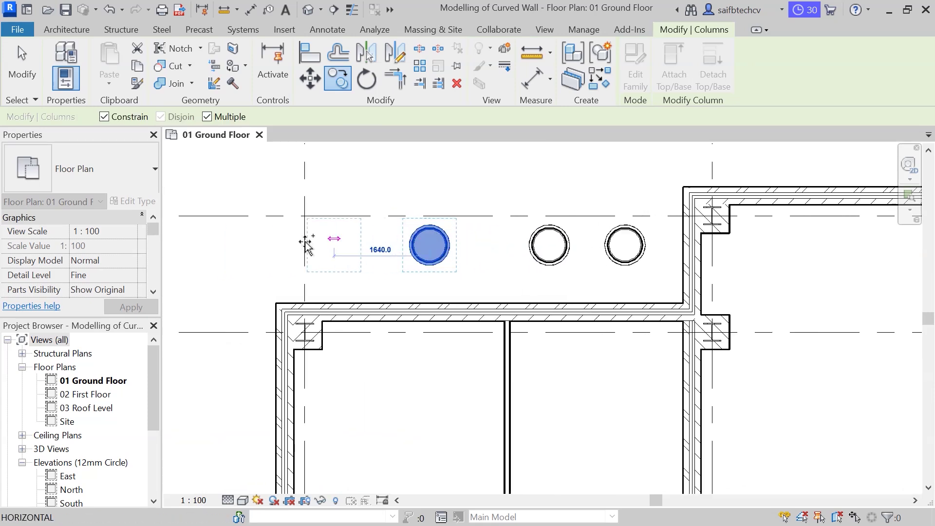
click(242, 246)
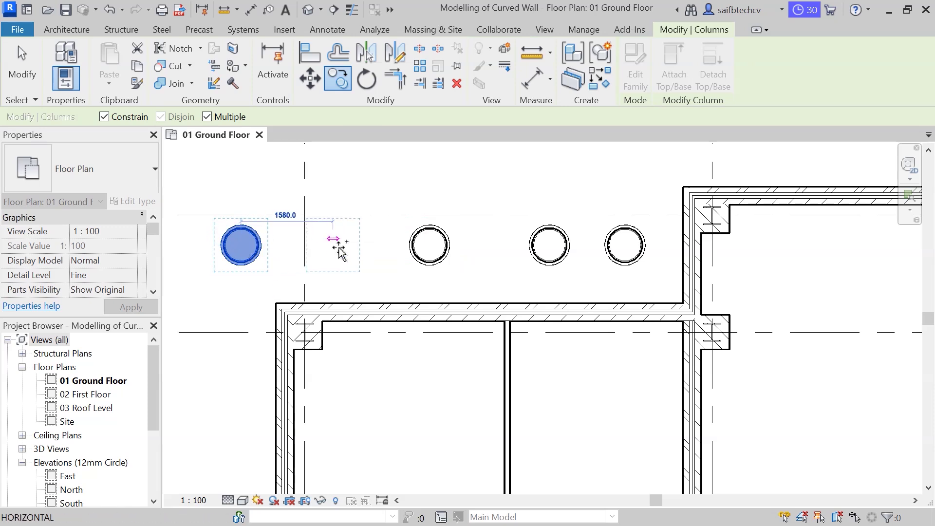
key(Escape)
key(Escape)
scroll(296, 253, up, 1)
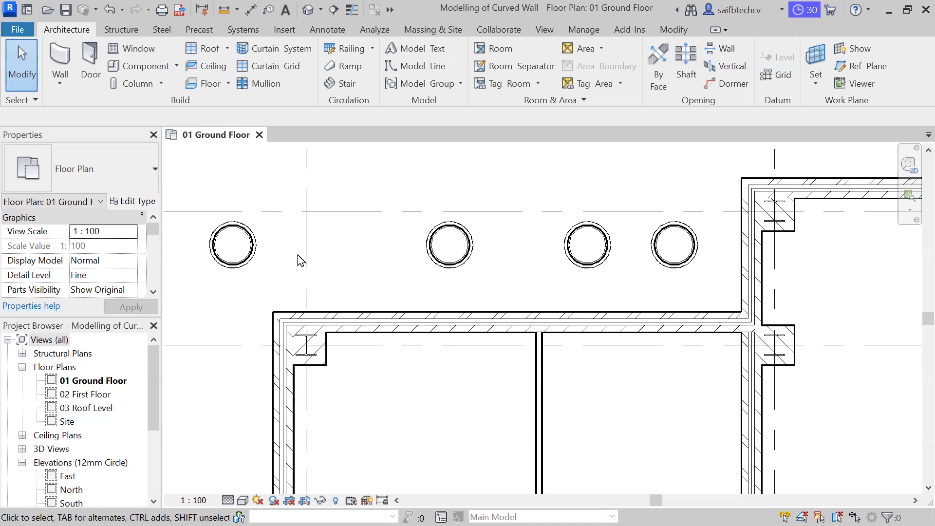
Attach the leftmost column's temporary dimensions to the wall faces and set it 1000 mm from the west face
click(233, 262)
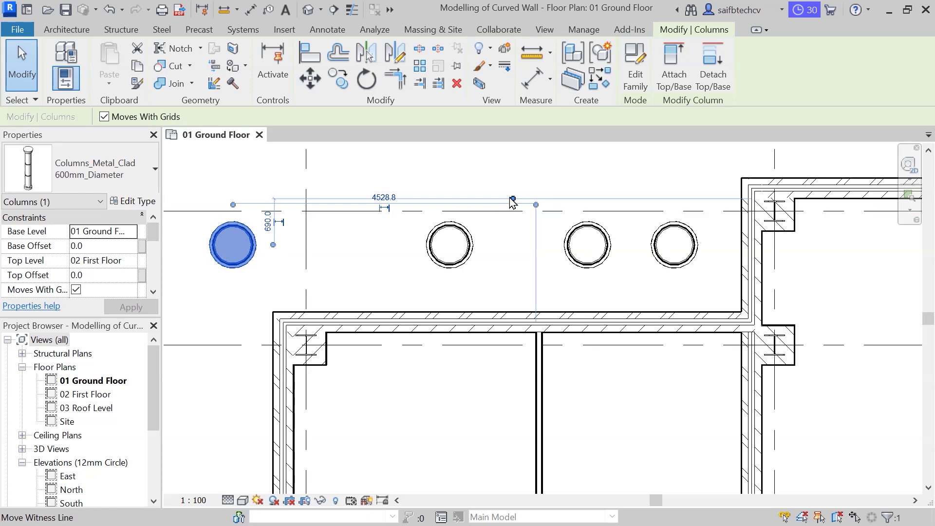
drag(513, 197, 324, 317)
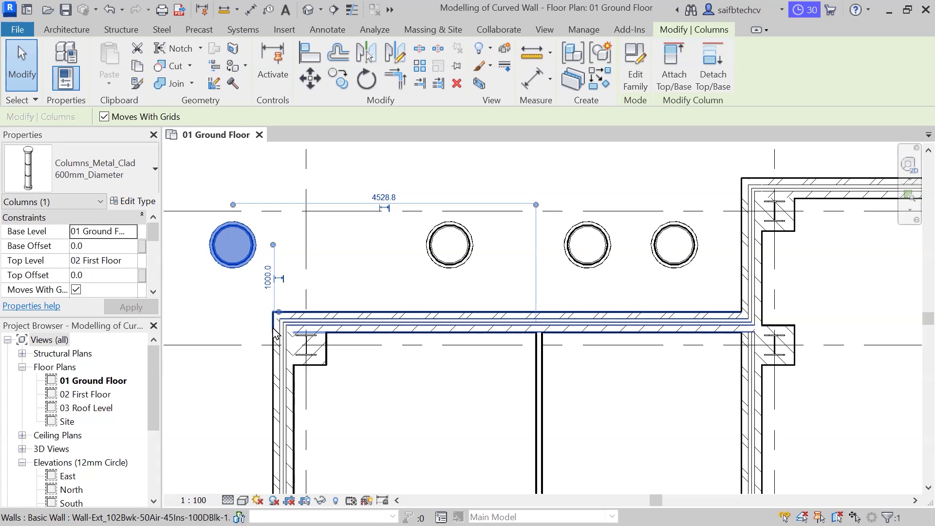
drag(536, 205, 276, 342)
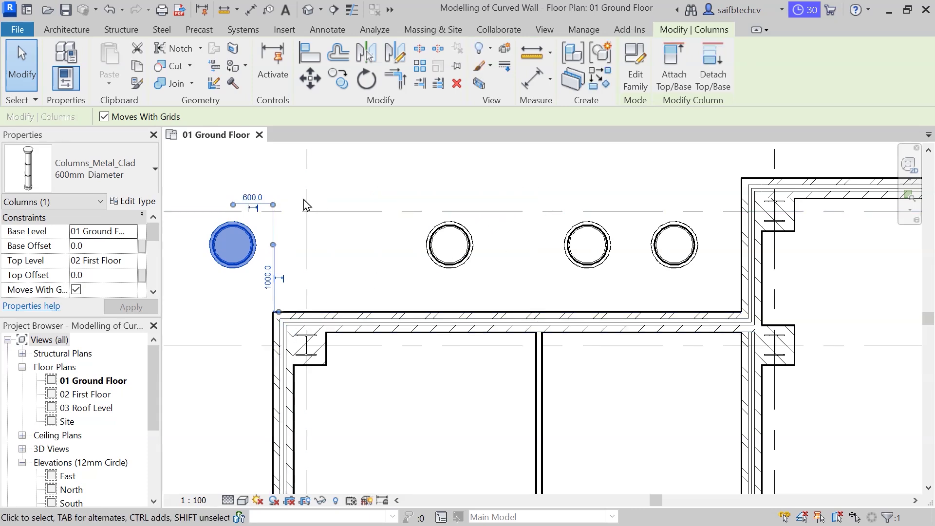
click(249, 194)
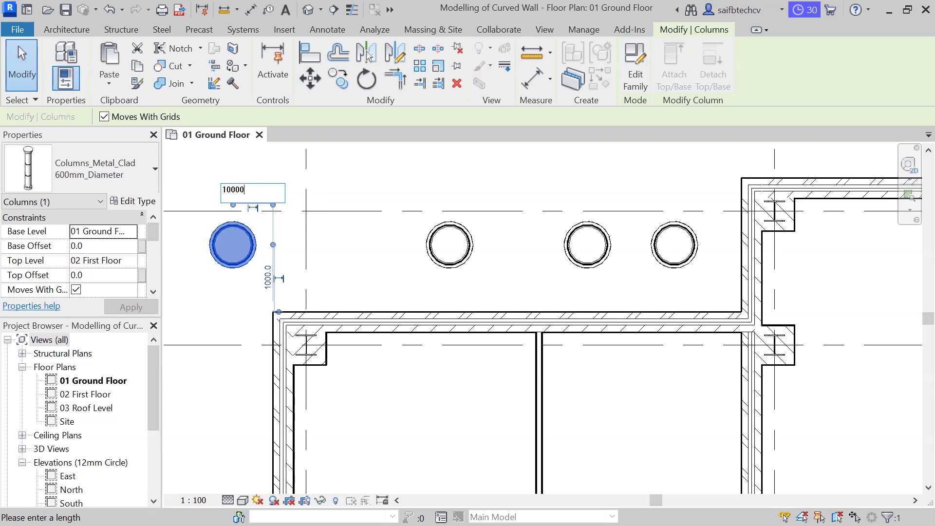
text(1000)
key(Return)
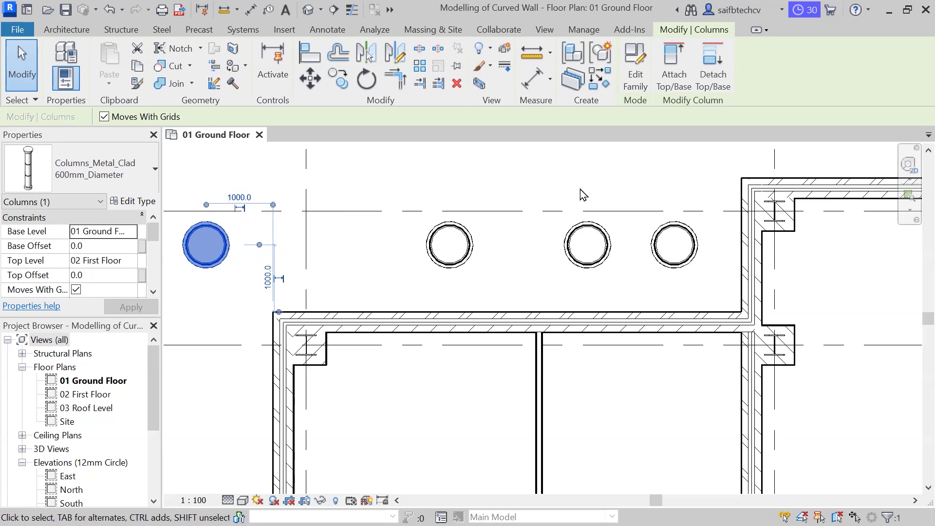
click(587, 178)
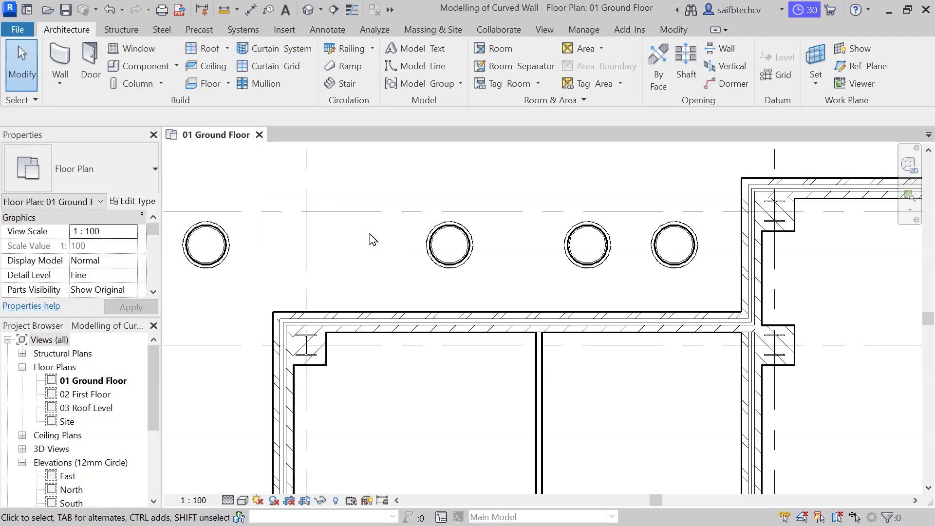
Run an aligned dimension (DI) through all four column centres and toggle it to EQ
key(d)
key(i)
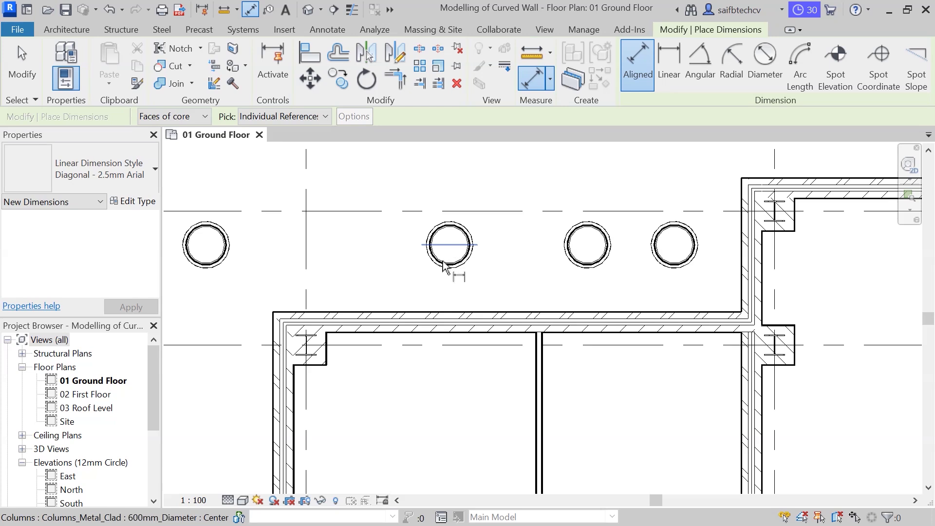
click(675, 245)
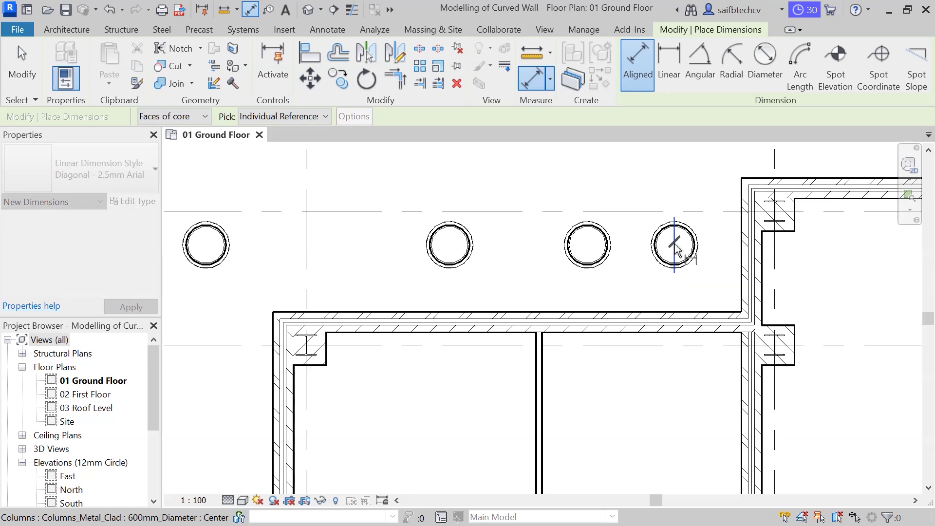
click(588, 252)
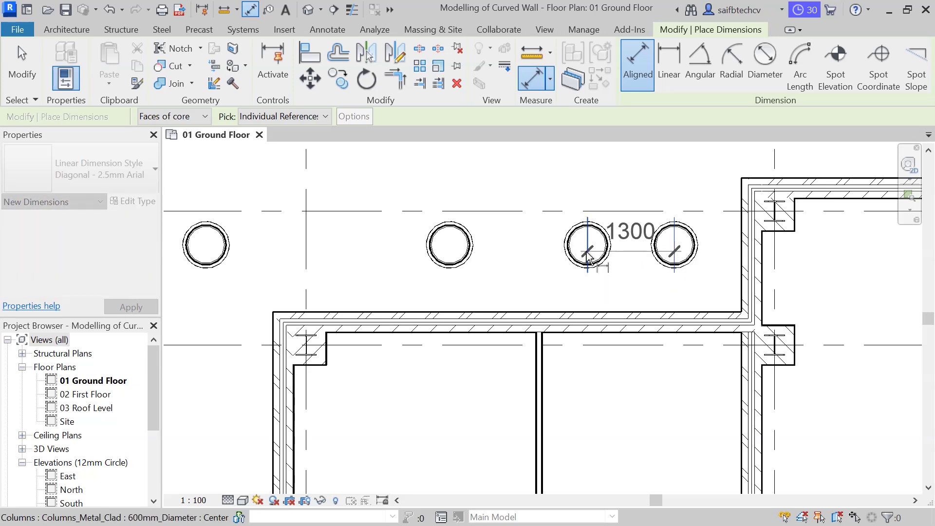
click(449, 252)
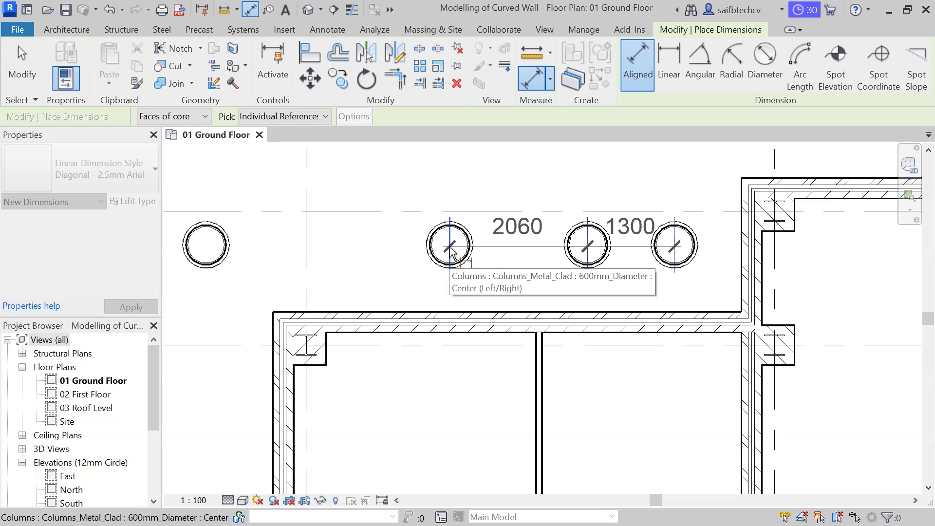
click(207, 247)
middle_drag(234, 268, 306, 275)
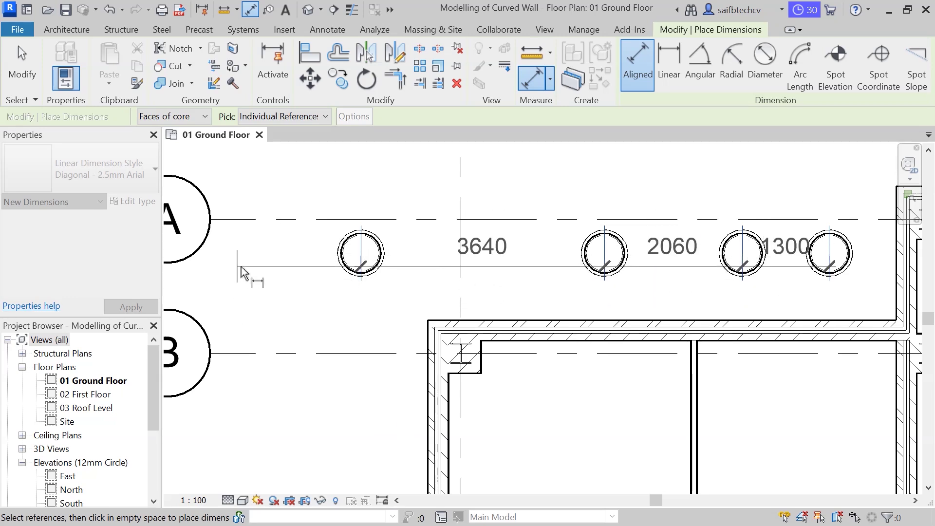
click(253, 263)
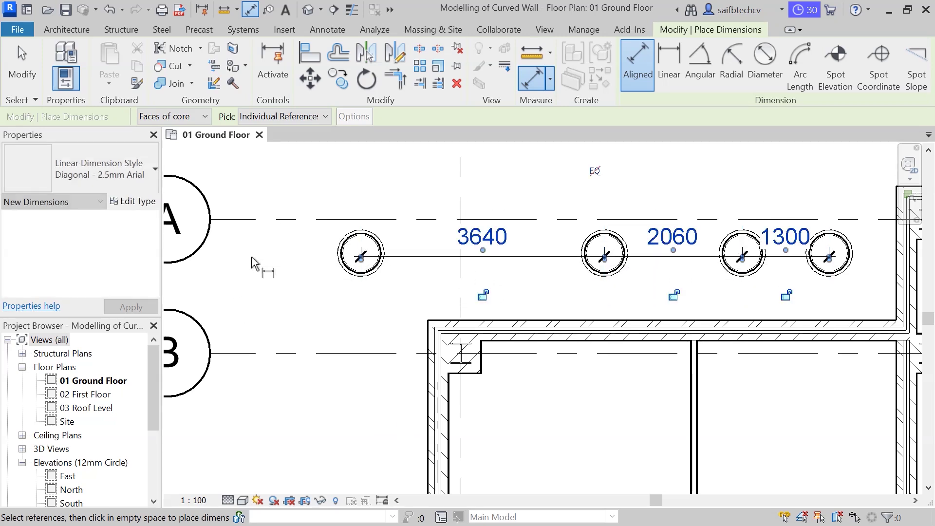
middle_drag(607, 336, 487, 272)
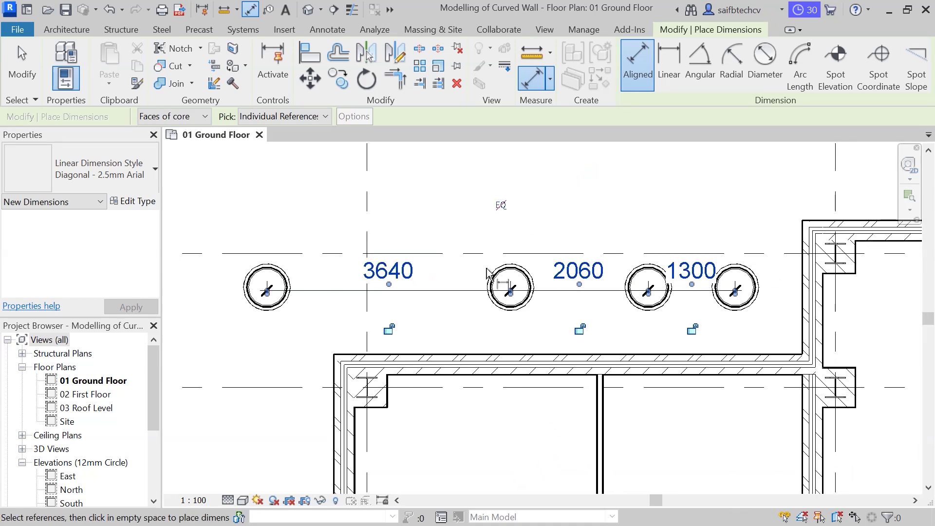
click(501, 205)
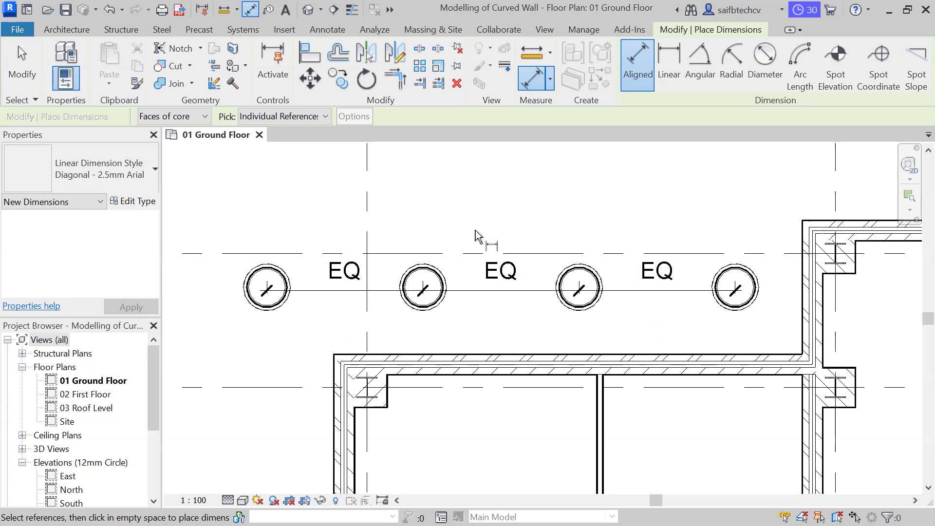
Delete the EQ dimension string and move the resulting warning clear of the columns
key(Escape)
key(Escape)
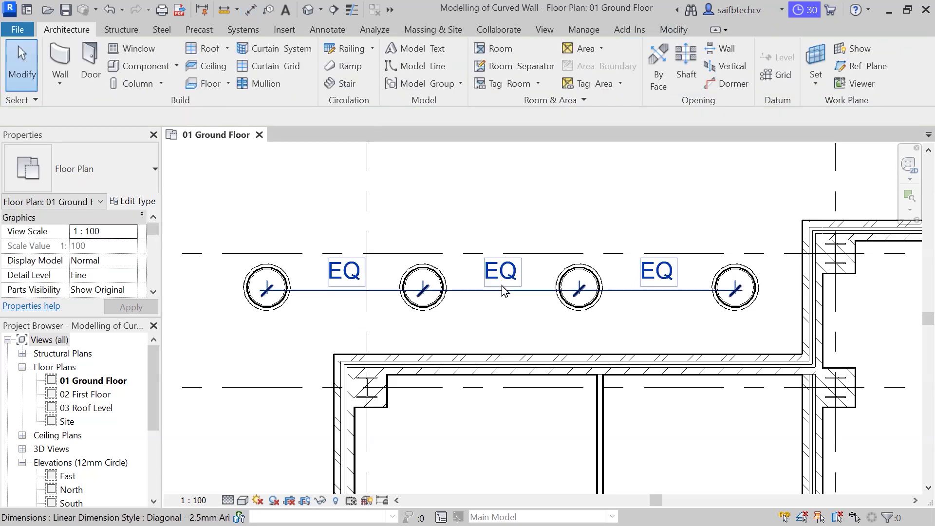
click(502, 287)
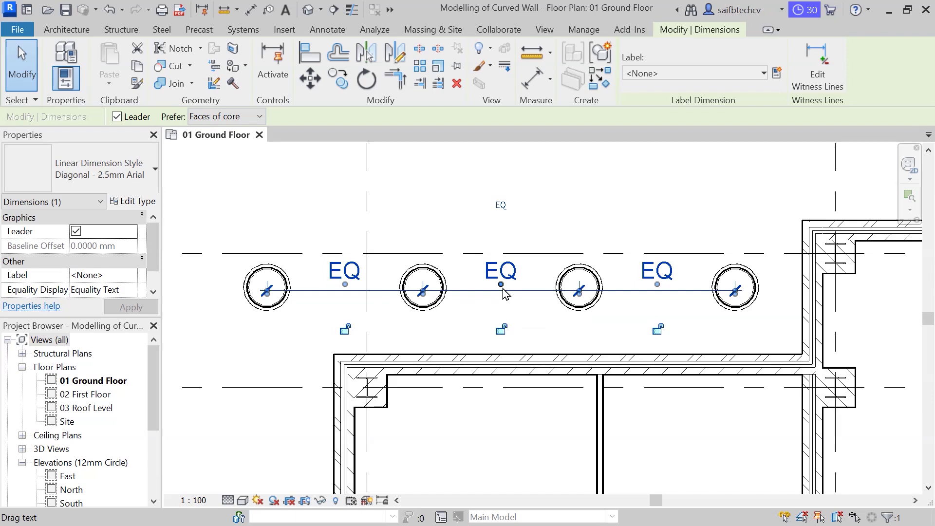
key(Delete)
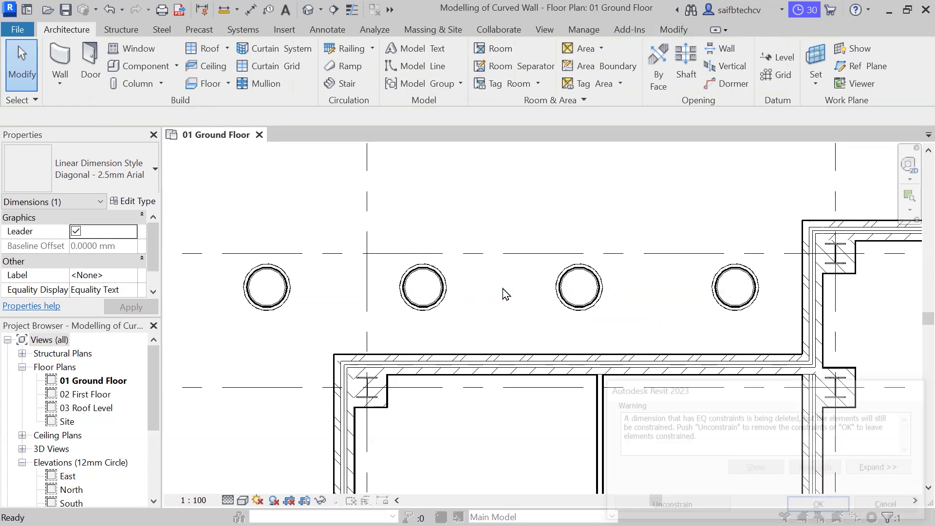
mouse_move(696, 391)
mouse_down()
mouse_move(451, 261)
mouse_move(432, 238)
mouse_up()
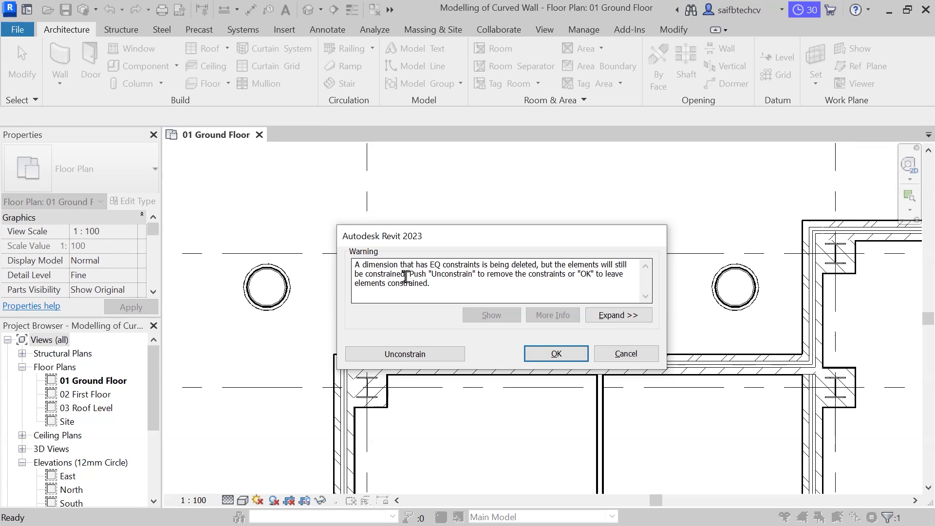
drag(468, 235, 449, 329)
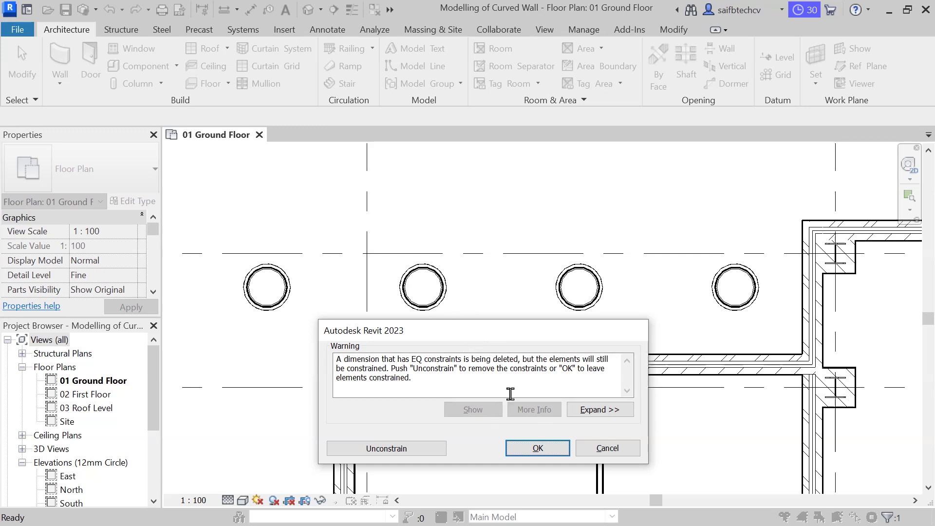
Keep the columns constrained and bring grids A and B into view
click(530, 449)
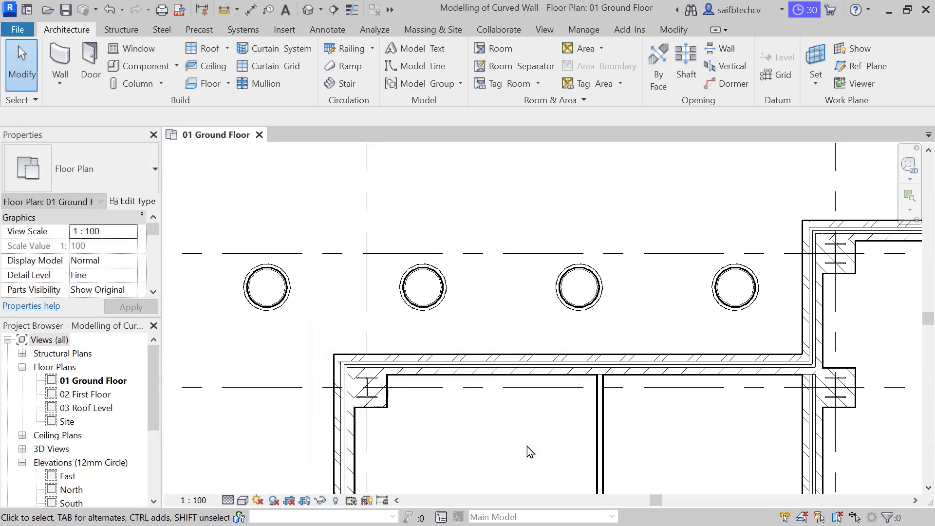
scroll(393, 362, down, 1)
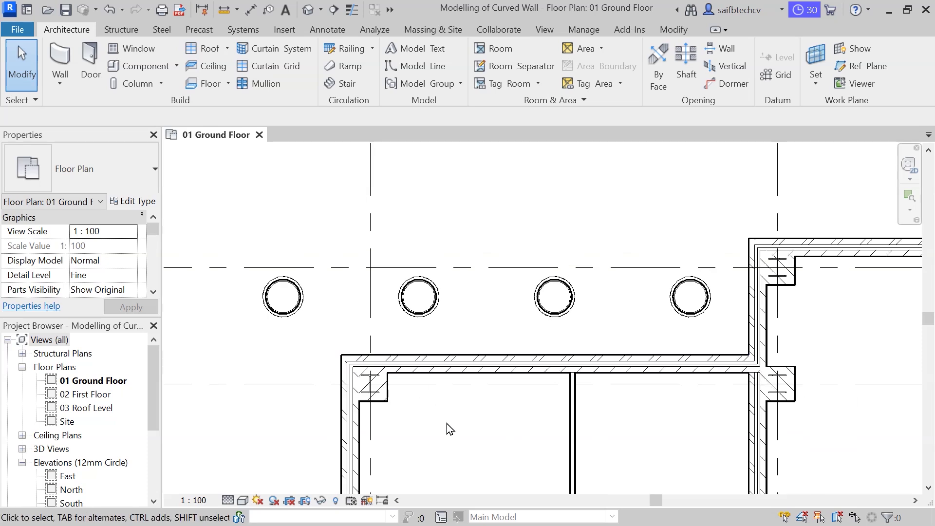
middle_drag(446, 422, 497, 327)
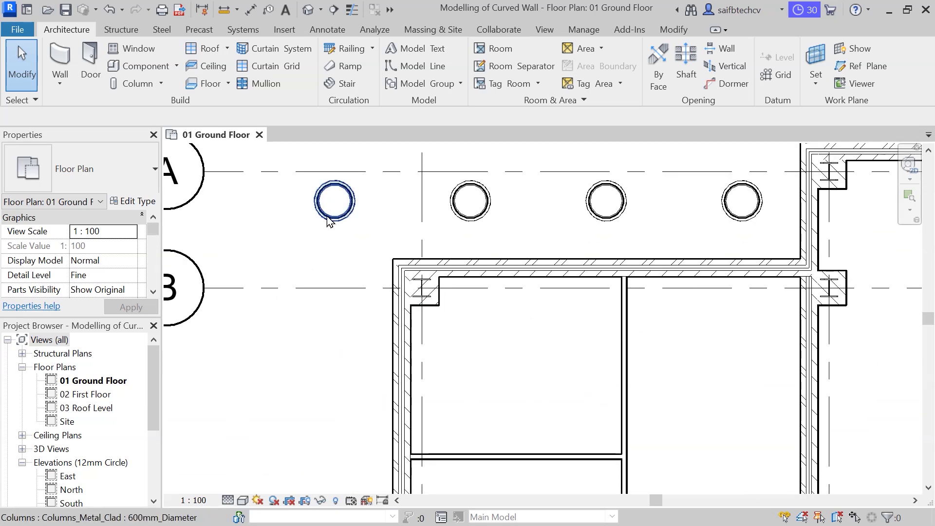
middle_drag(346, 363, 331, 305)
middle_drag(336, 368, 305, 303)
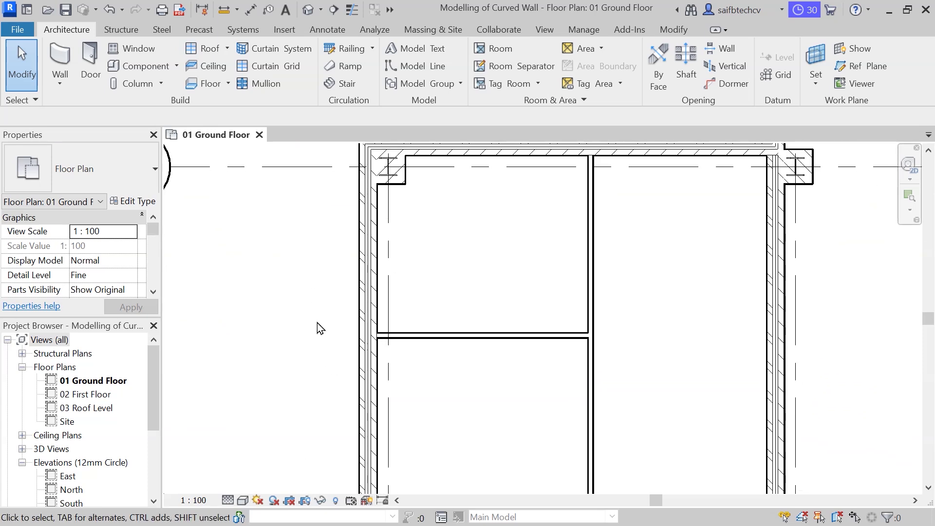
scroll(408, 292, down, 2)
middle_drag(408, 292, 439, 416)
Copy the grid A column down the west side at about 1310, 1500 and 1100 mm steps
click(331, 308)
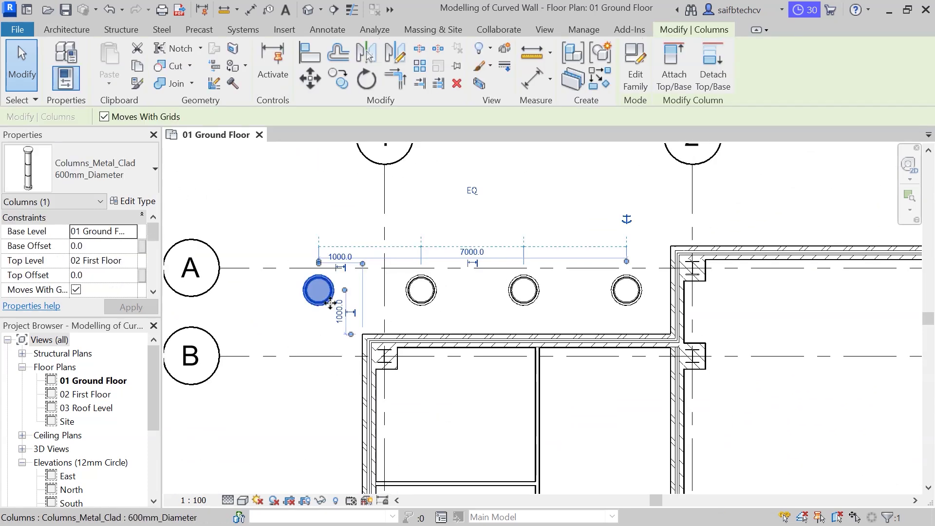
key(c)
key(o)
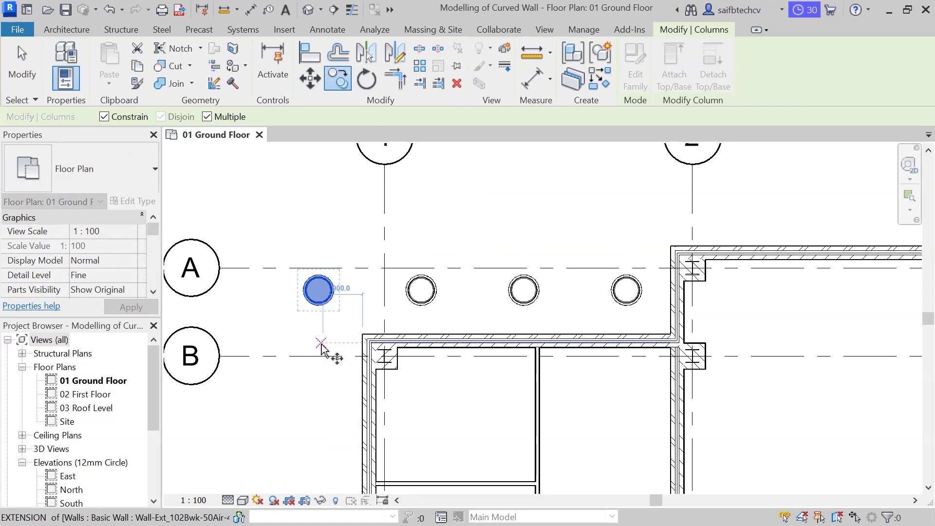
click(322, 291)
click(317, 392)
middle_drag(320, 460, 320, 330)
click(320, 328)
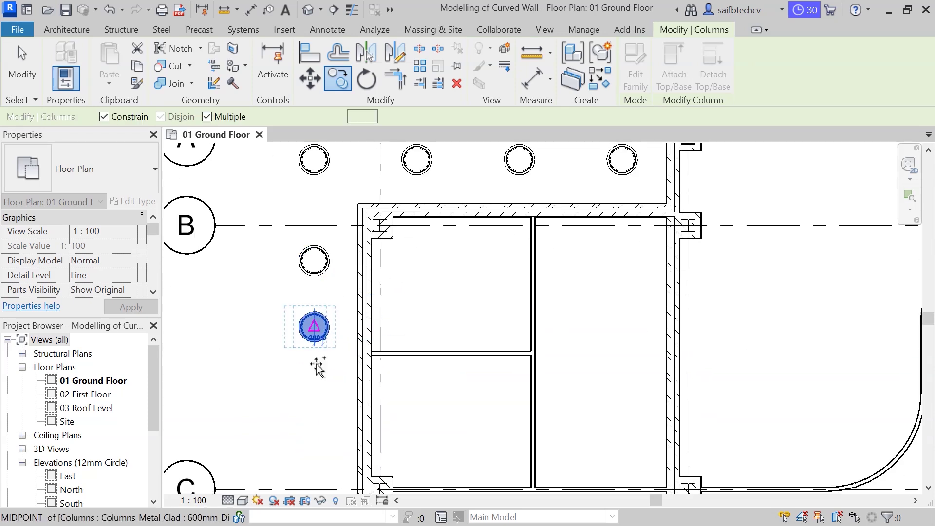
click(319, 382)
Place further column copies southward past grid C and below grid D
middle_drag(317, 423, 310, 292)
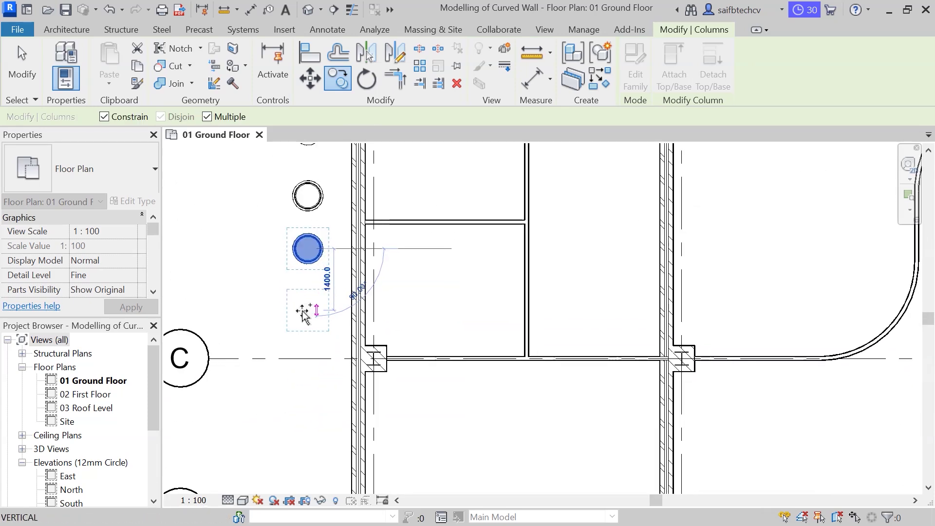
click(310, 292)
click(310, 383)
middle_drag(328, 346, 321, 215)
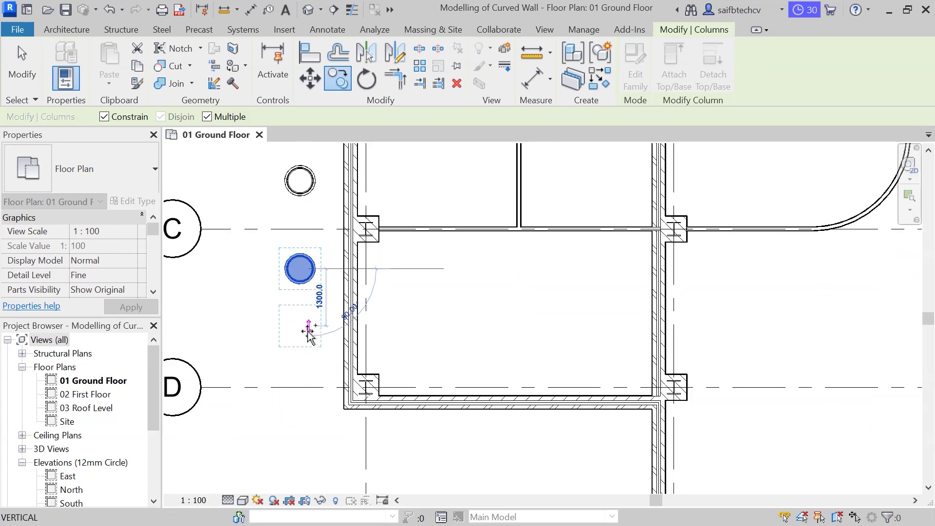
click(311, 323)
click(314, 370)
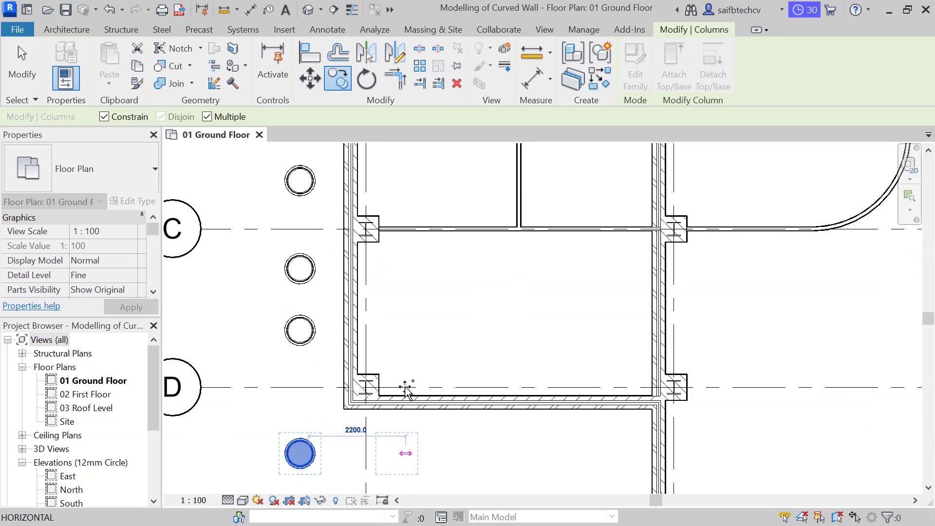
key(Escape)
key(Escape)
middle_drag(451, 303, 473, 232)
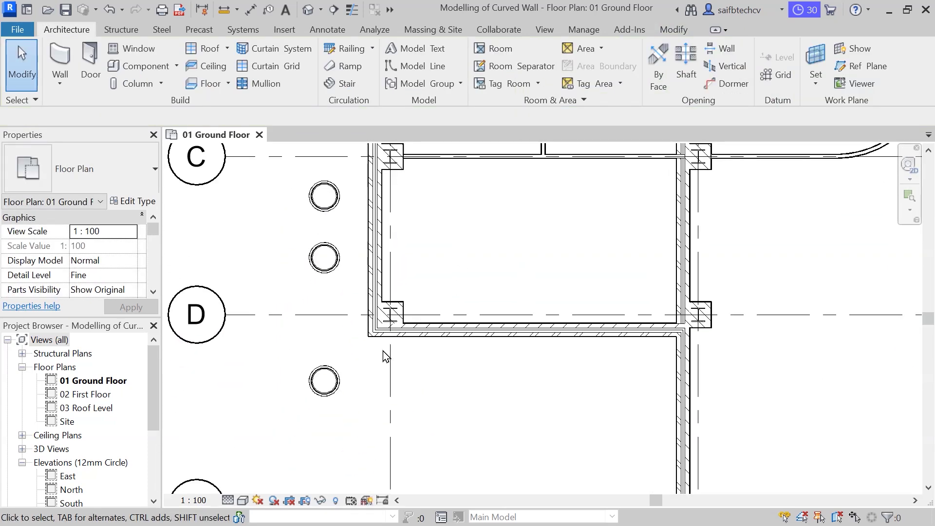
Re-reference the column below grid D to the line beneath and change 3395.0 to 1900 mm
scroll(356, 368, down, 3)
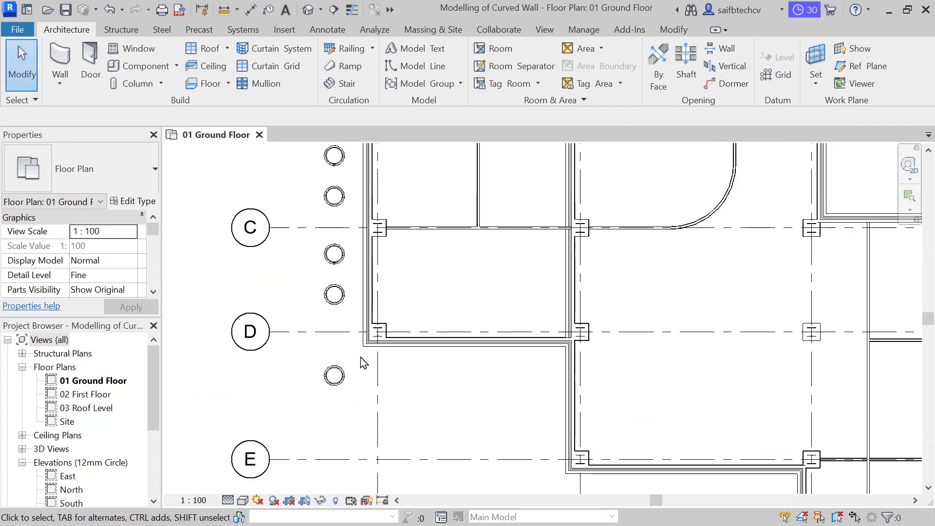
scroll(351, 387, up, 6)
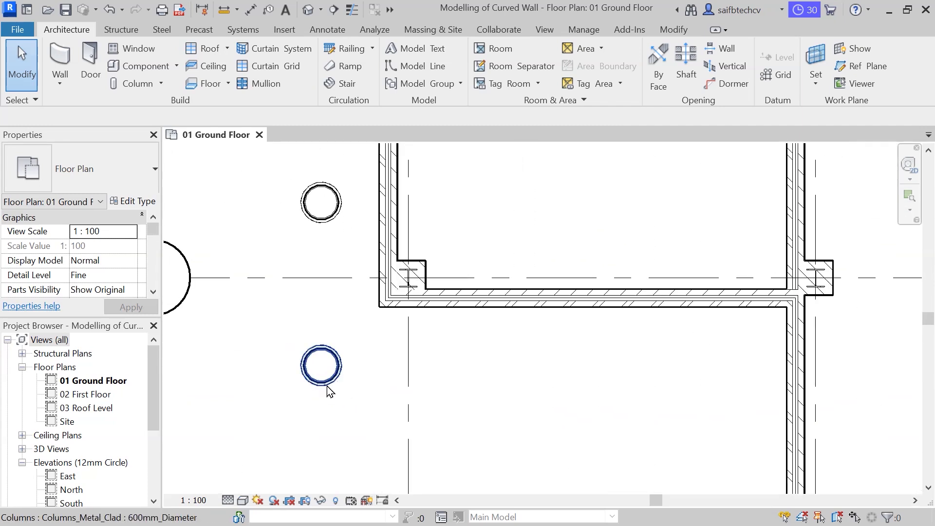
click(329, 390)
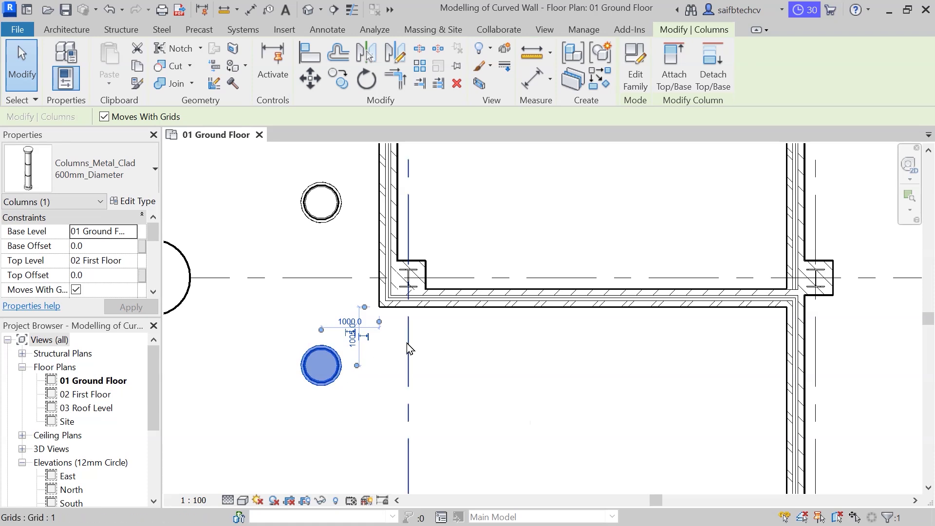
middle_drag(481, 369, 444, 303)
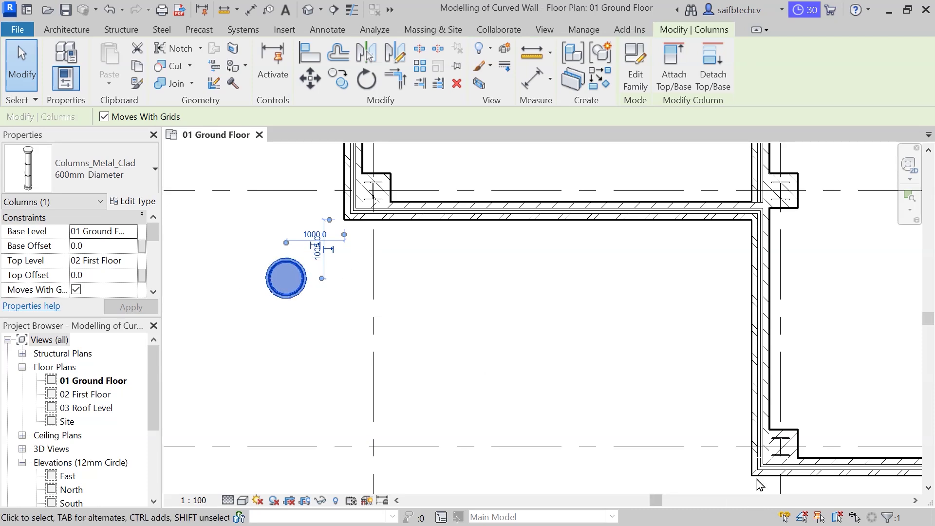
drag(330, 220, 784, 484)
middle_drag(540, 394, 518, 320)
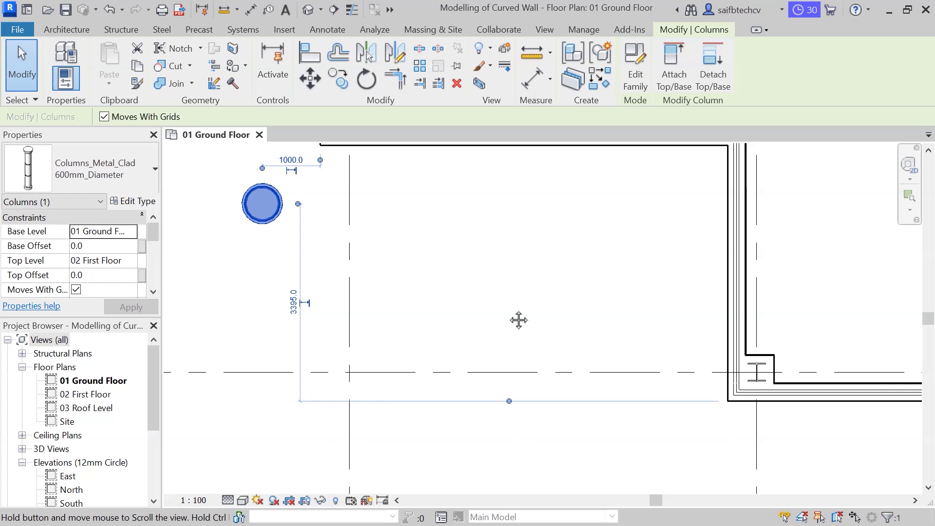
click(291, 302)
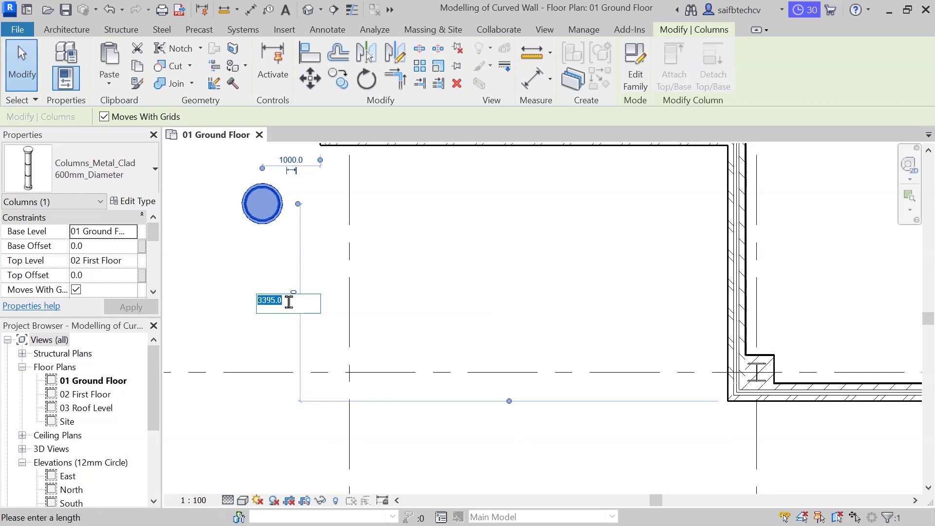
key(Return)
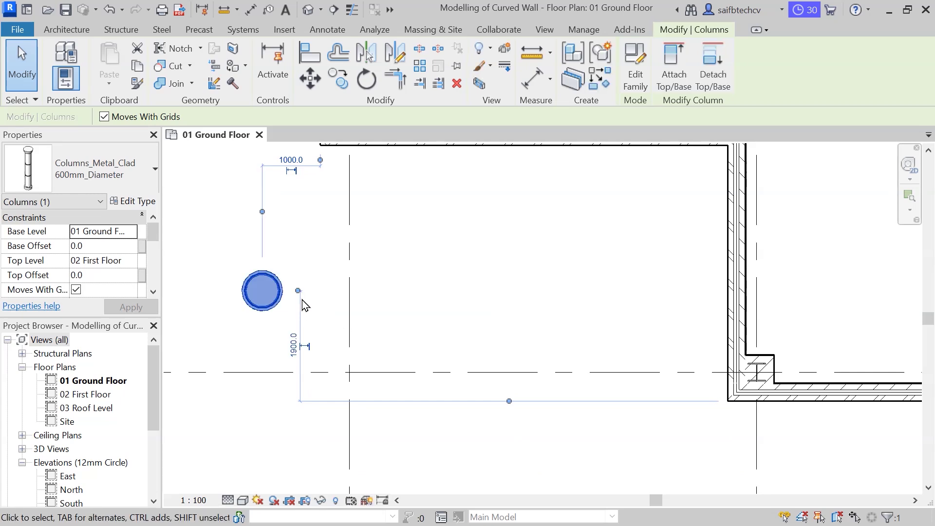
key(Escape)
scroll(443, 290, down, 6)
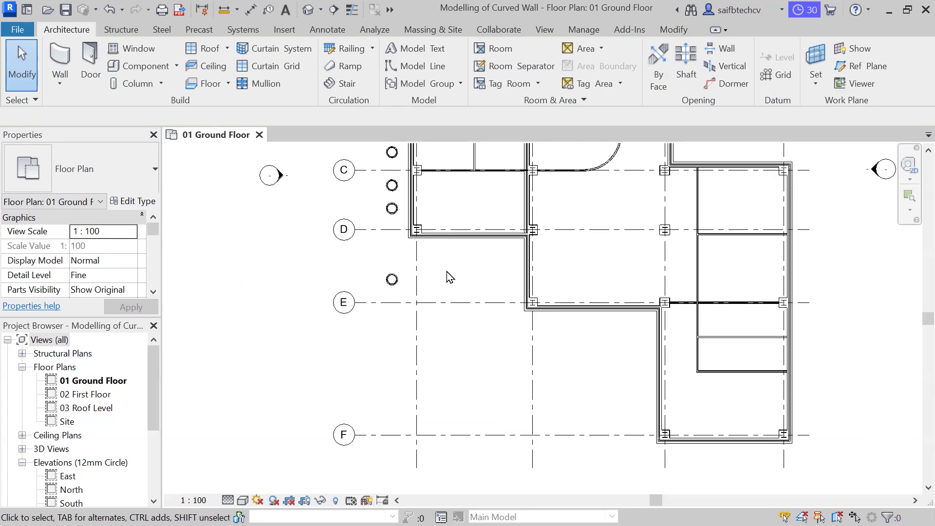
Start the Aligned dimension tool (DI) zoomed in on the west-side columns at grid A
middle_drag(447, 316, 438, 383)
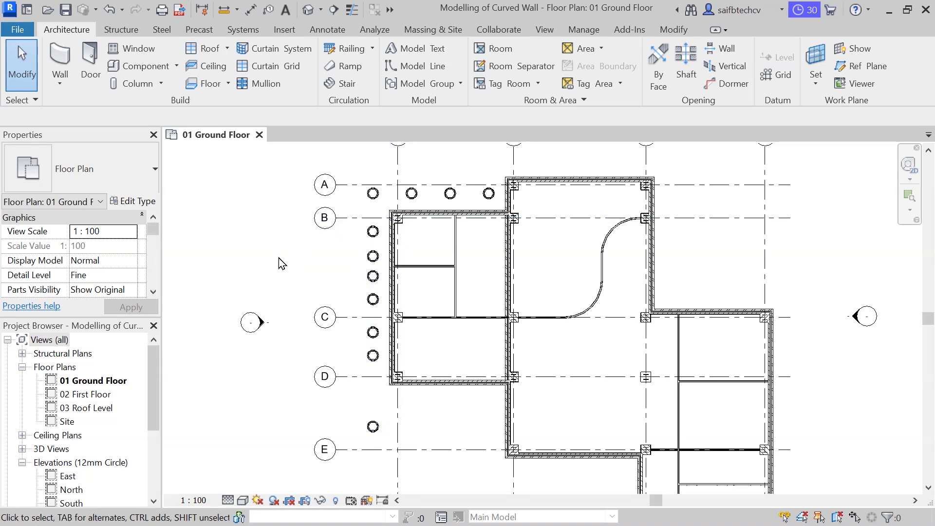
key(d)
key(i)
scroll(409, 253, up, 2)
middle_drag(409, 302, 403, 357)
scroll(352, 219, up, 3)
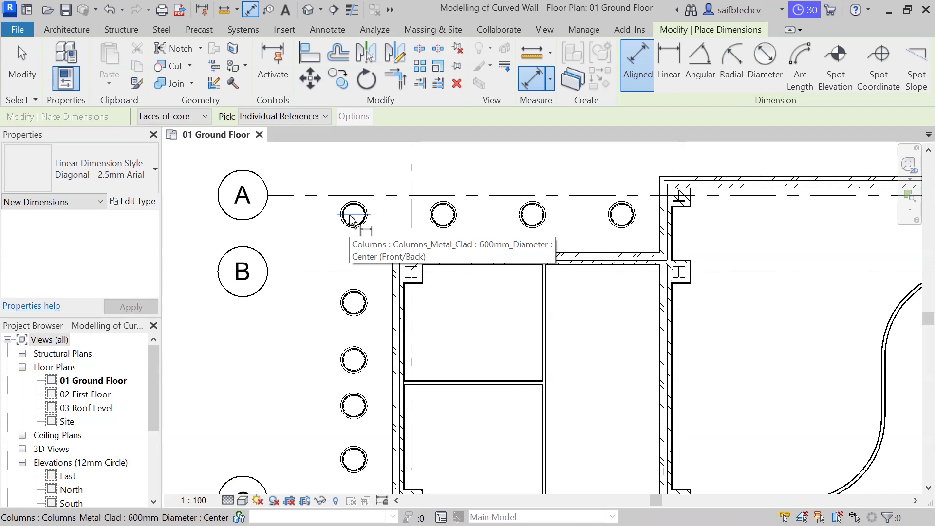
Pick the centres of the west-side columns from grid A down to the column above grid D
click(352, 216)
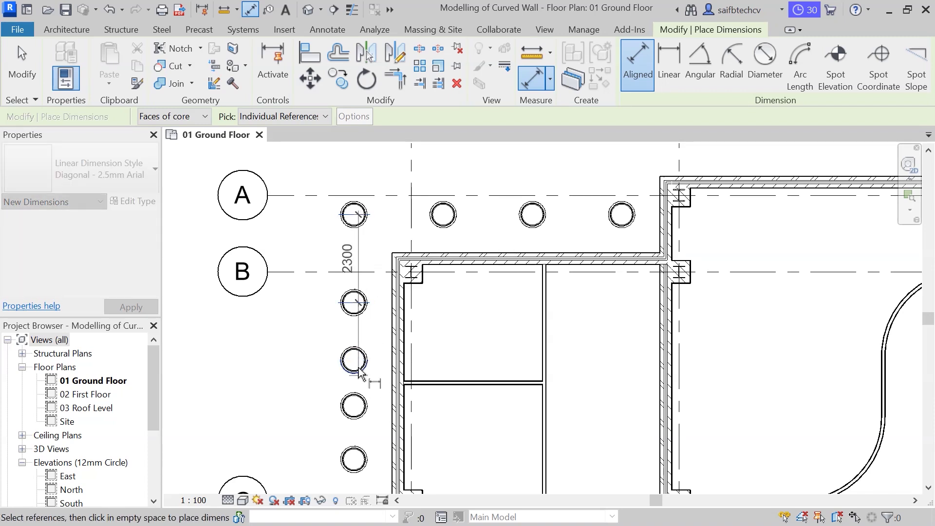
middle_drag(362, 376, 359, 292)
click(362, 282)
click(365, 323)
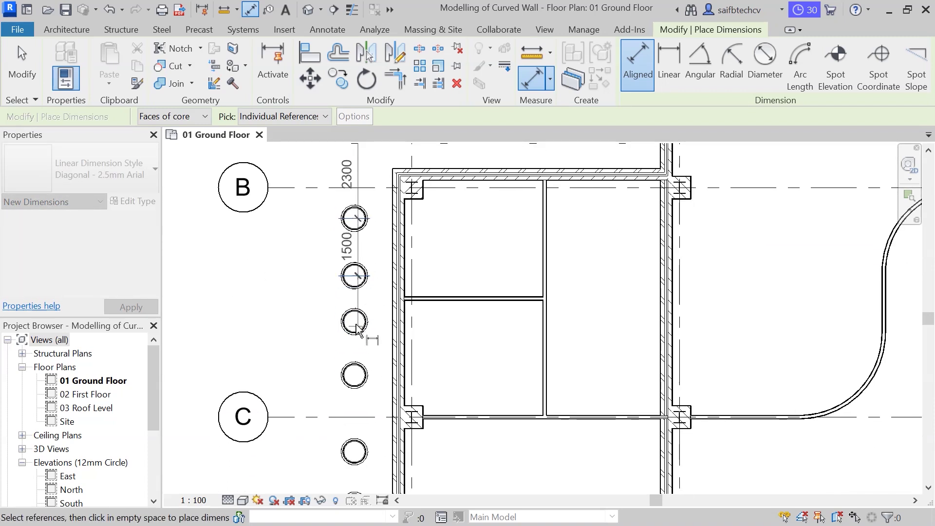
middle_drag(366, 371, 353, 281)
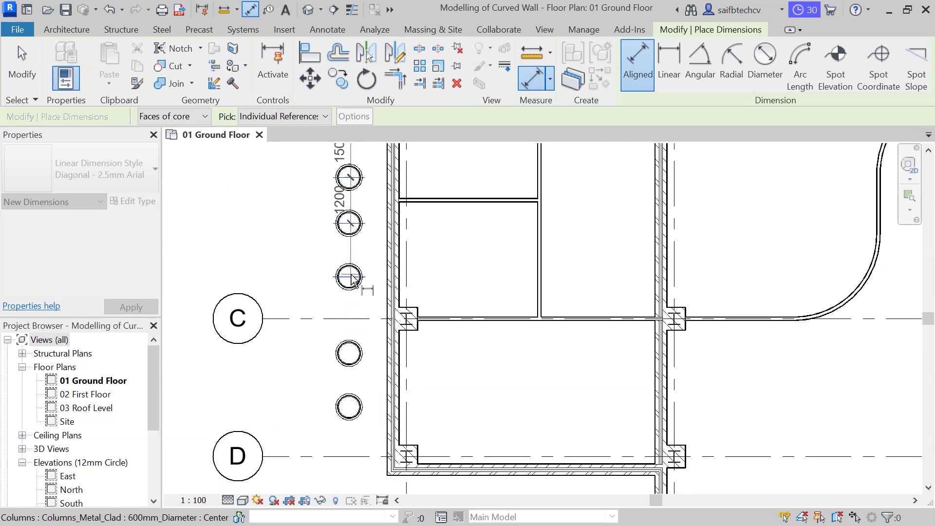
click(352, 277)
click(352, 355)
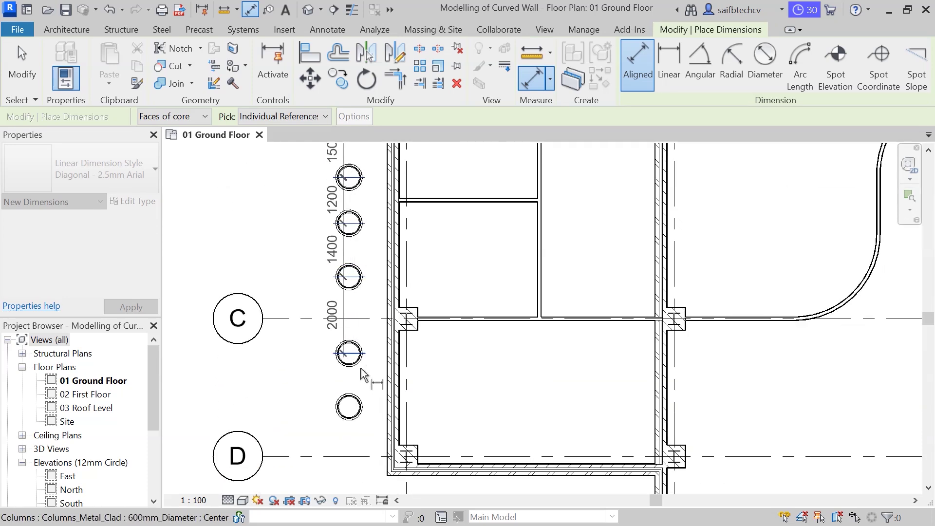
click(352, 408)
Add the column below grid D and place the string reading 1200, 1400, 2000, 1400, 4295
middle_drag(358, 373, 346, 255)
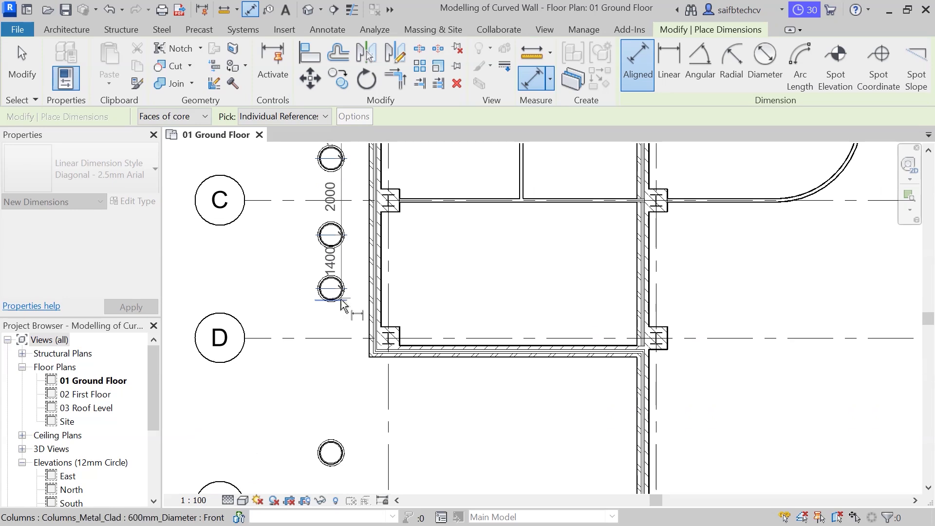
middle_drag(346, 387, 329, 306)
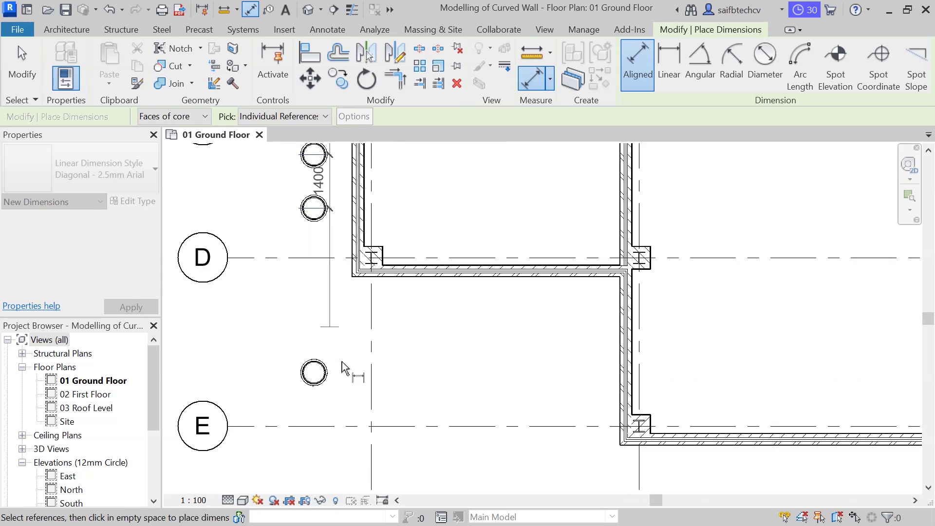
click(323, 377)
middle_drag(323, 377, 317, 306)
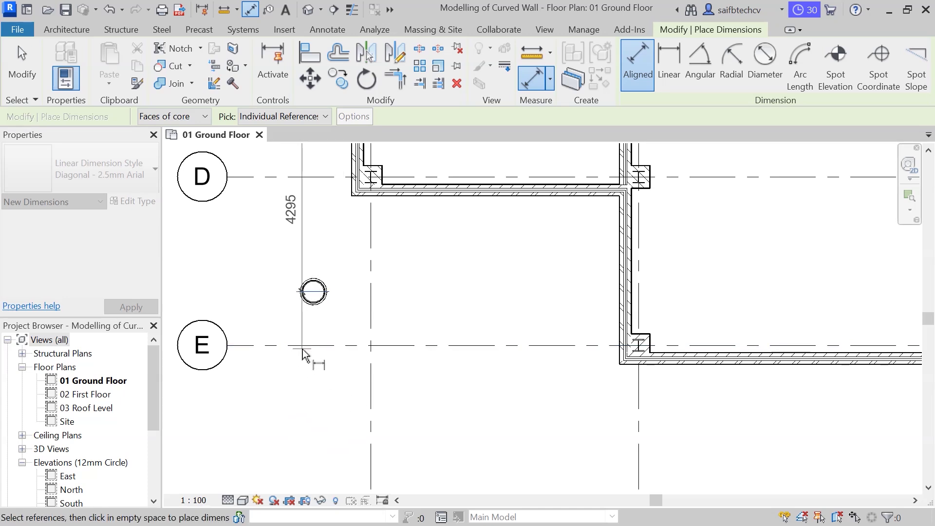
click(291, 394)
scroll(432, 277, down, 3)
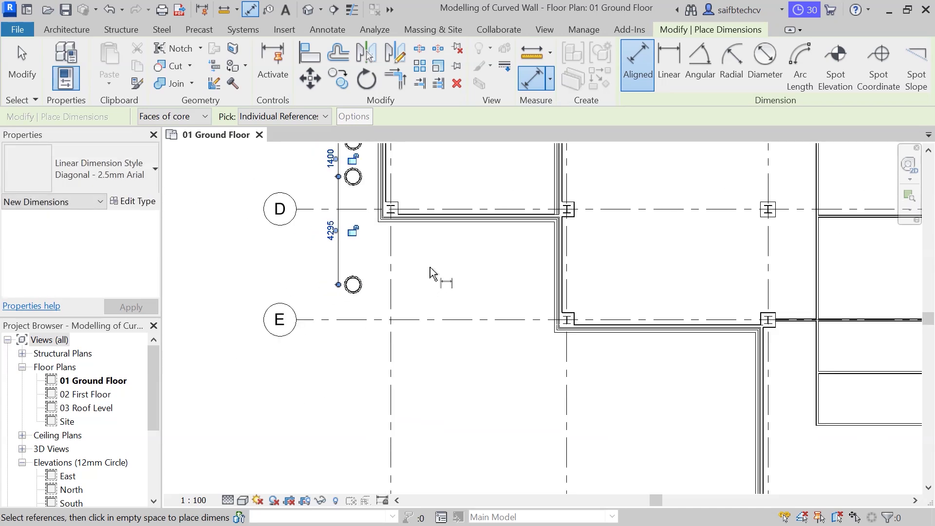
middle_drag(436, 273, 472, 379)
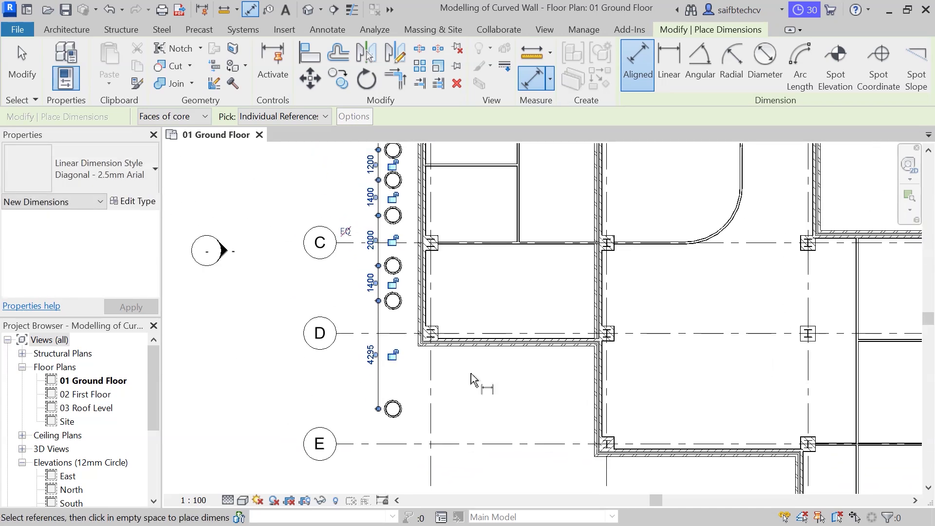
Set the west-side dimension string to EQ, exit dimensioning, and select the EQ string
click(348, 236)
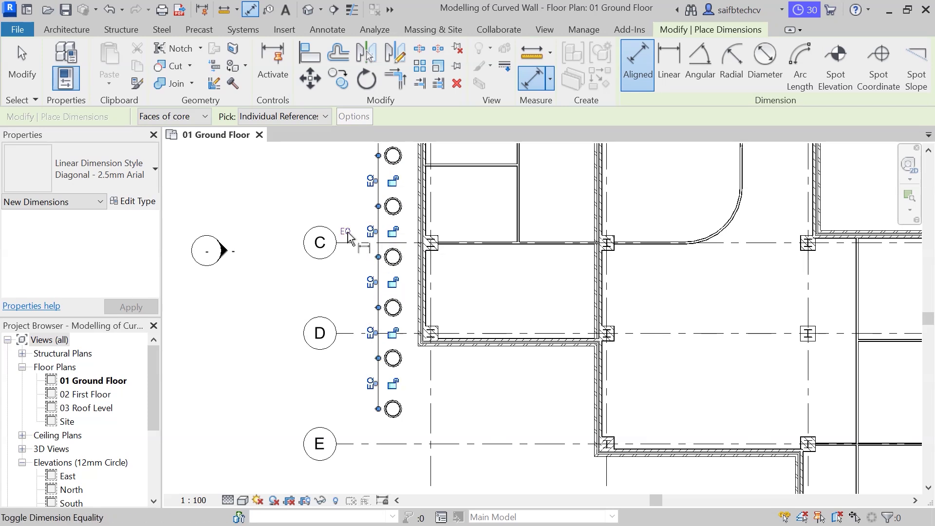
scroll(472, 308, down, 3)
middle_drag(428, 174, 422, 215)
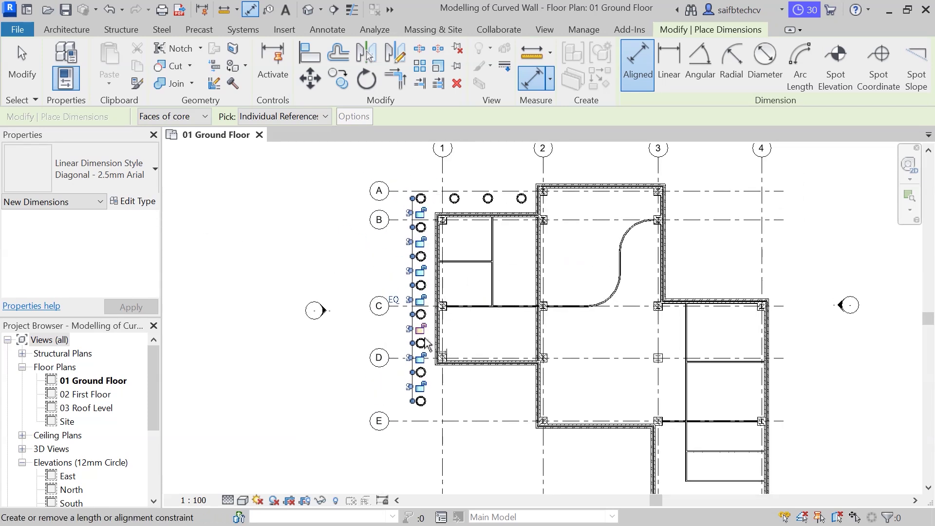
scroll(442, 375, up, 1)
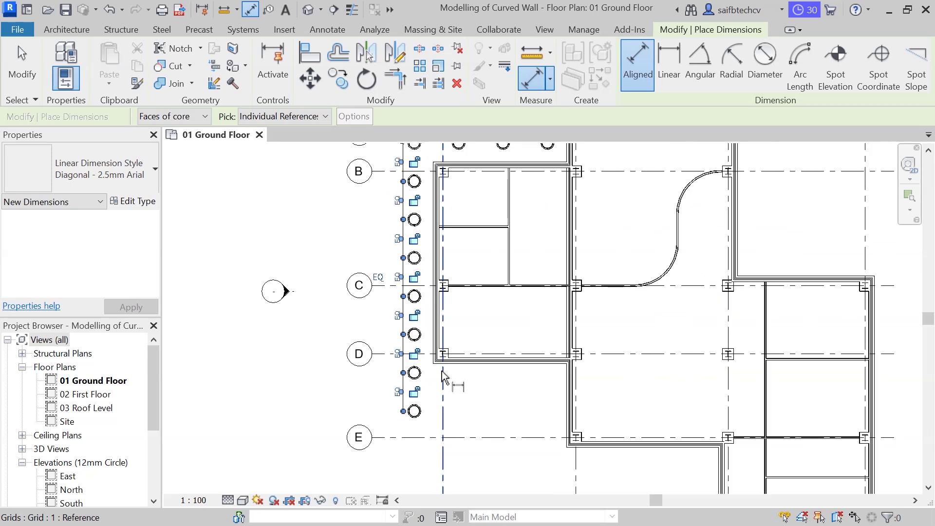
scroll(442, 375, up, 1)
scroll(483, 326, down, 1)
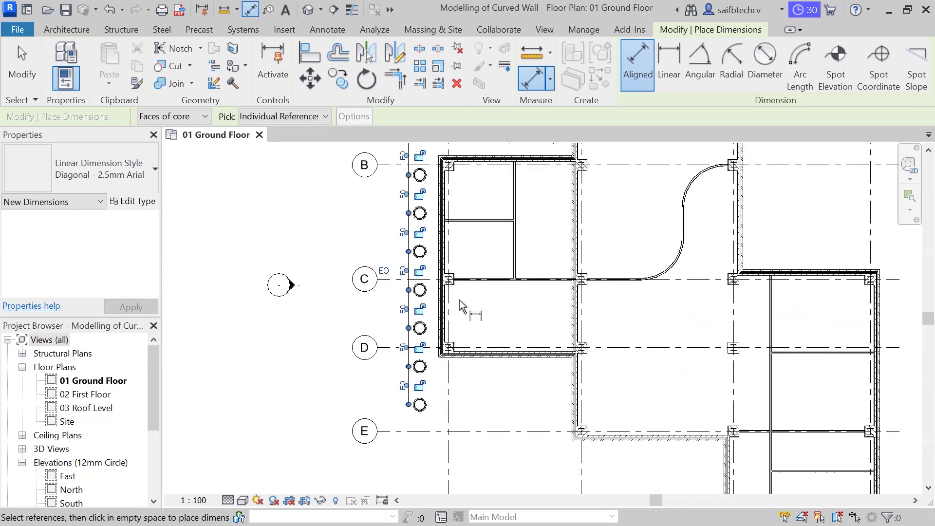
key(Escape)
key(Escape)
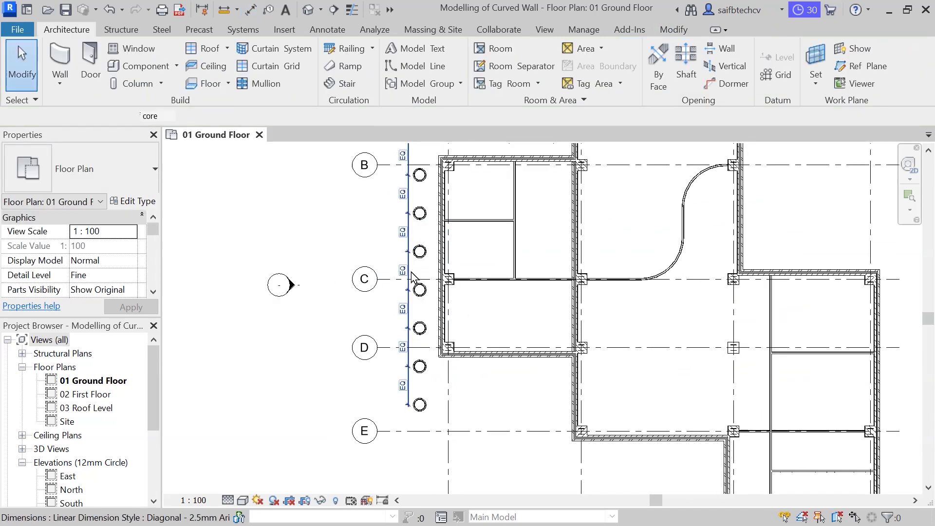
click(411, 276)
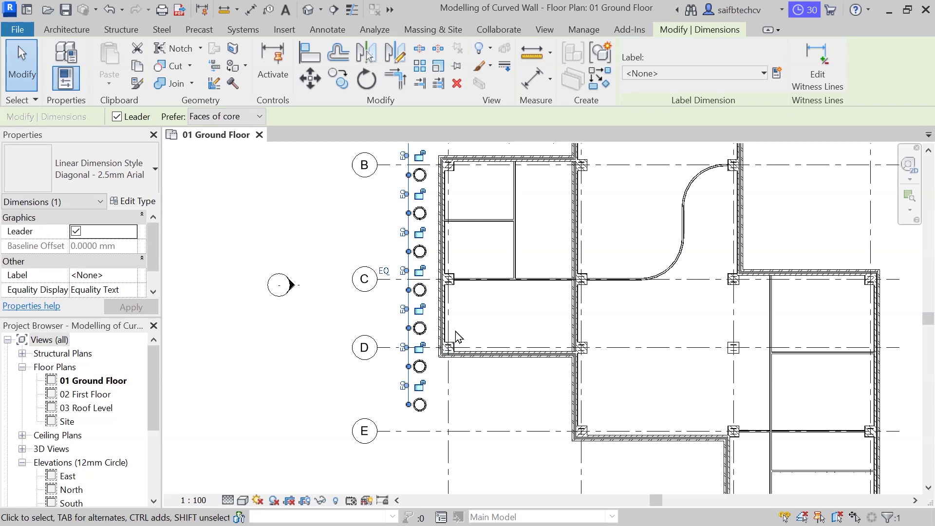
Delete the EQ dimension string, choosing to keep the west-side columns constrained
key(Delete)
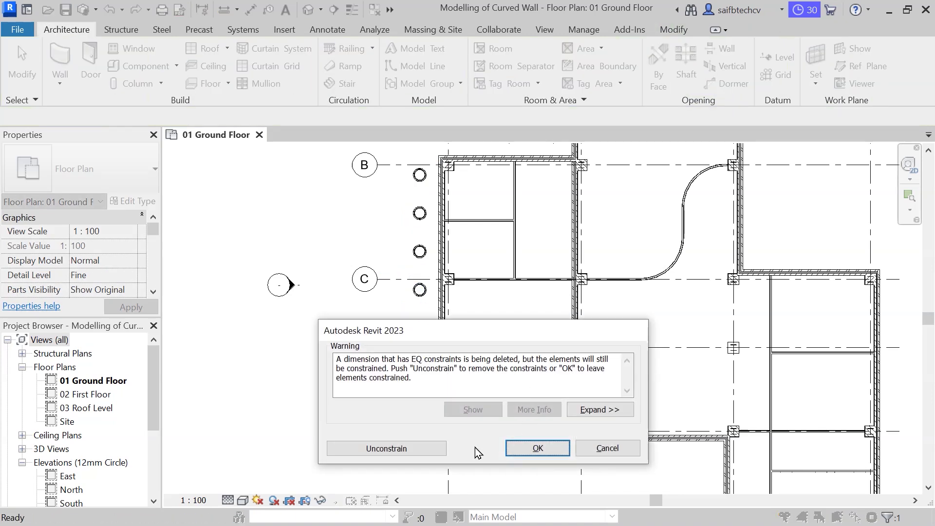
click(537, 448)
middle_drag(520, 424, 446, 389)
scroll(450, 325, down, 2)
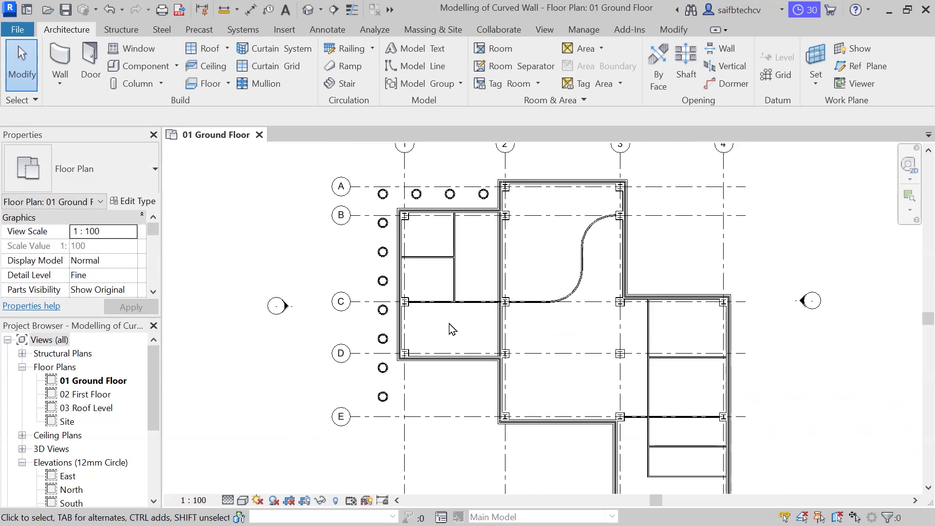
middle_drag(449, 326, 453, 350)
scroll(412, 225, up, 2)
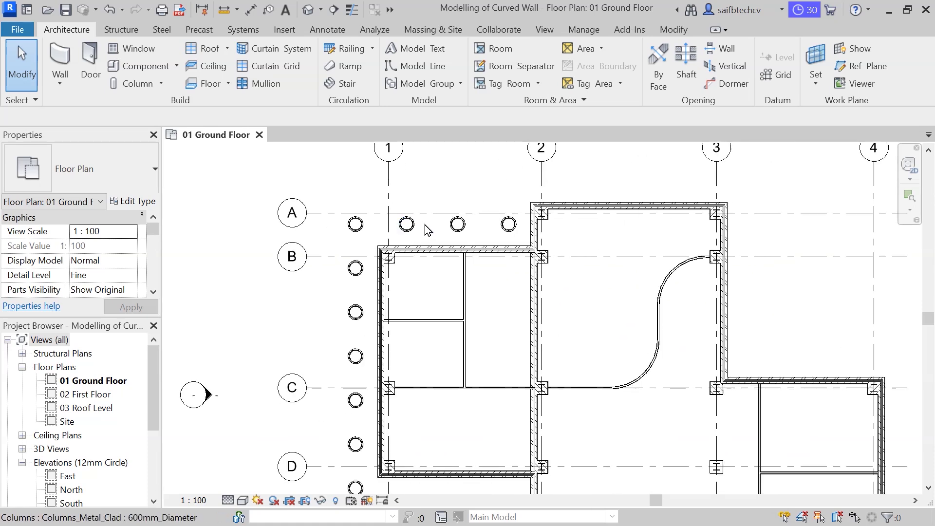
middle_drag(503, 367, 437, 395)
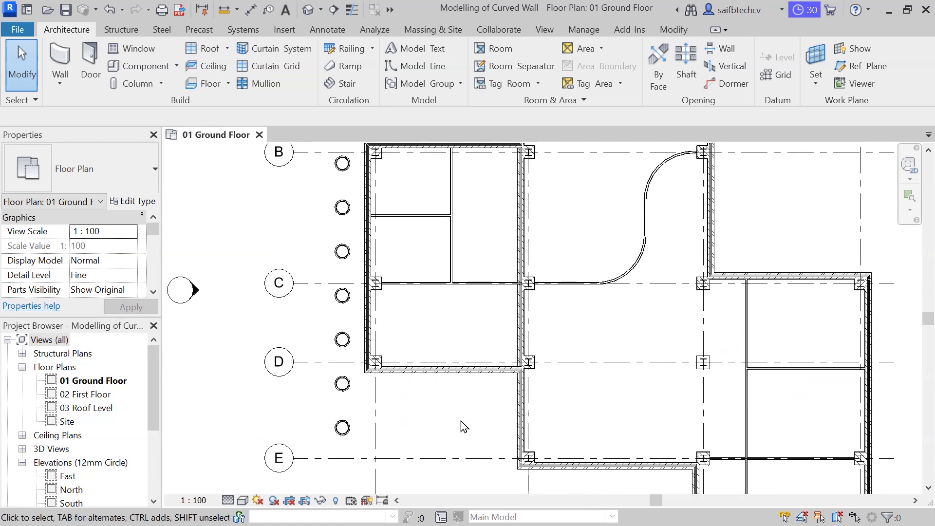
scroll(443, 317, down, 3)
middle_drag(443, 318, 428, 360)
scroll(404, 331, up, 4)
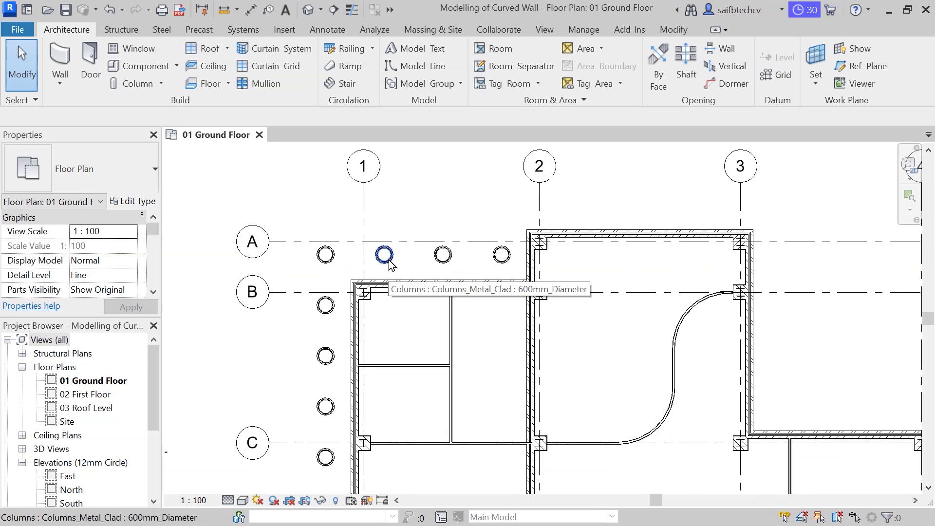
Select the grid A columns east of grid 1 and start the Copy command
click(388, 260)
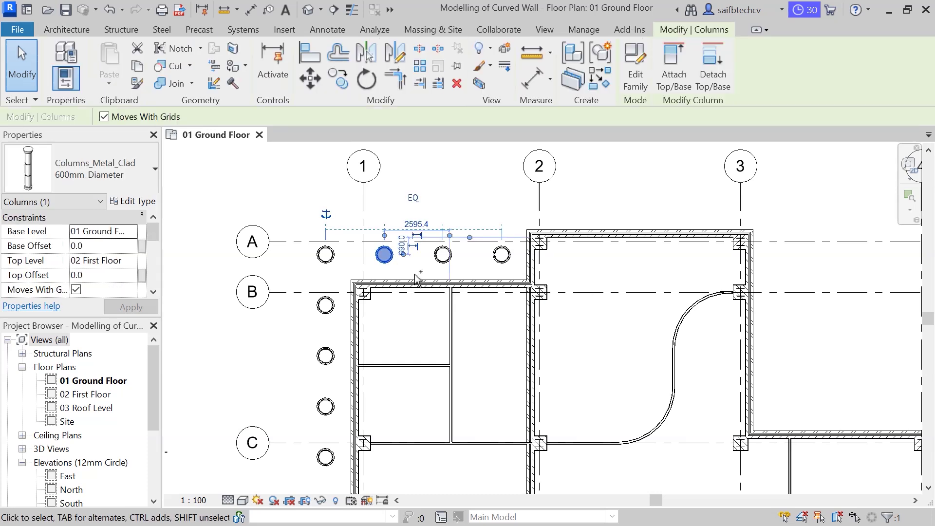
ctrl+click(443, 254)
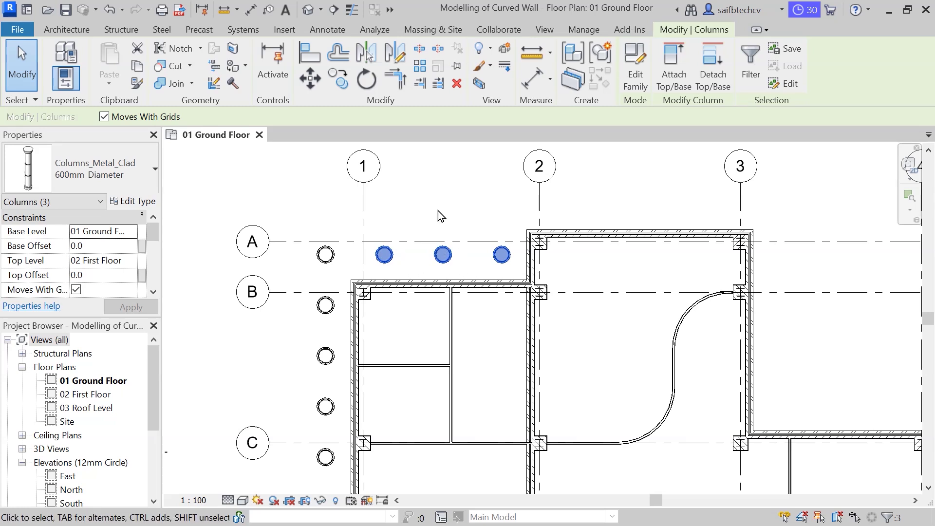
key(c)
key(c)
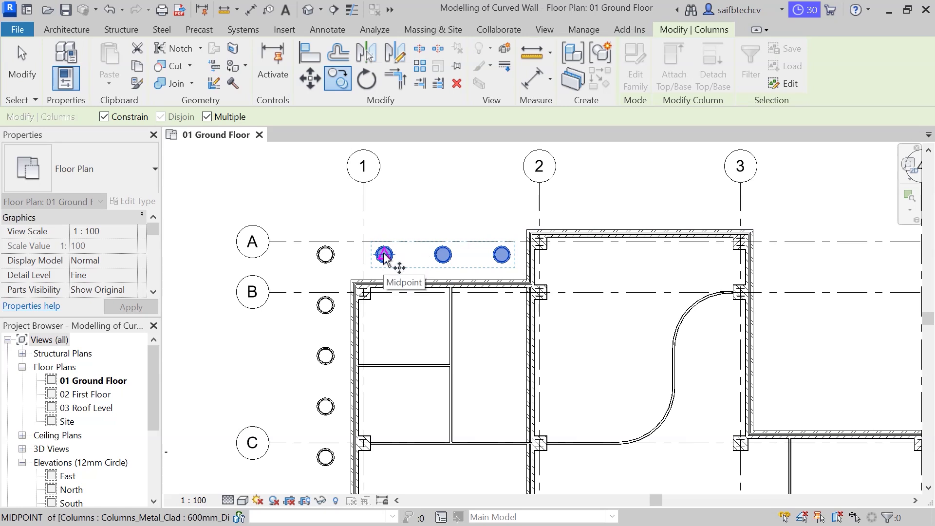
Copy the three grid-A columns from the first column's centre to a new row above grid E
click(383, 255)
middle_drag(411, 407, 411, 229)
middle_drag(380, 412, 386, 338)
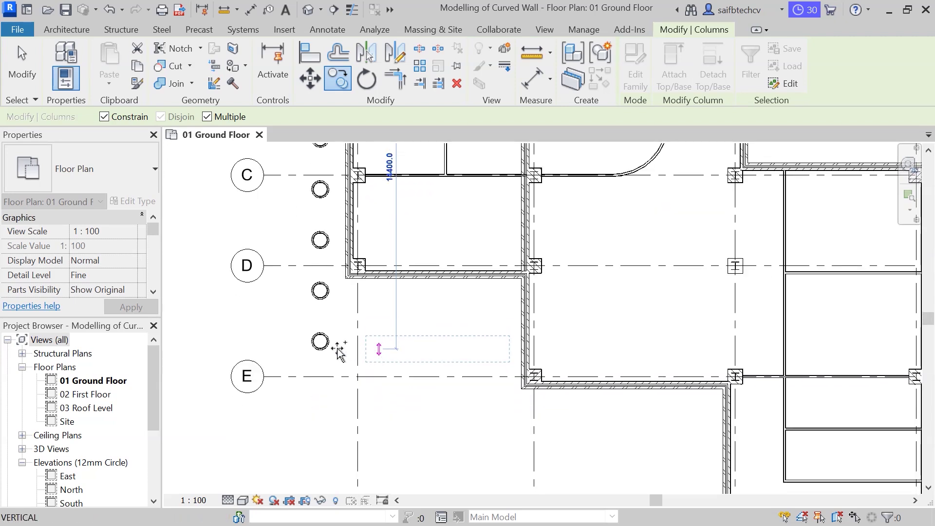
scroll(323, 343, up, 3)
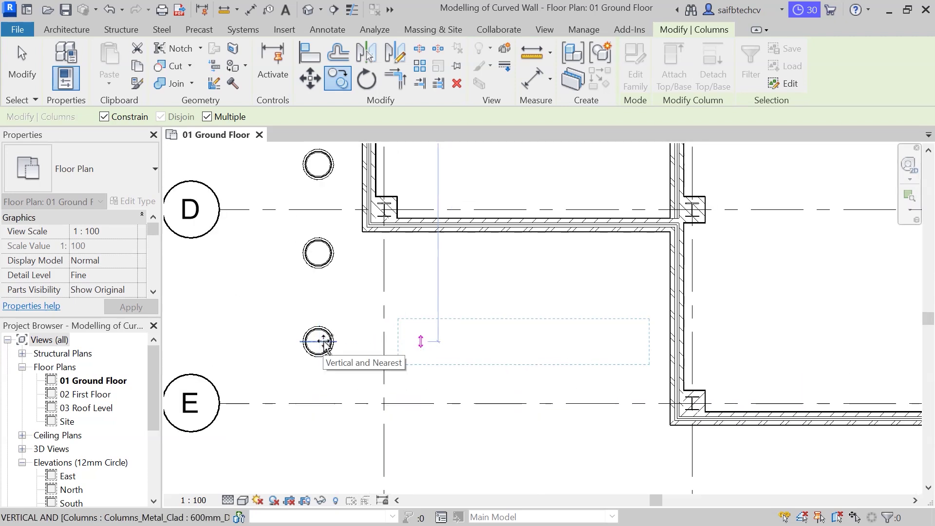
click(506, 345)
scroll(560, 367, down, 2)
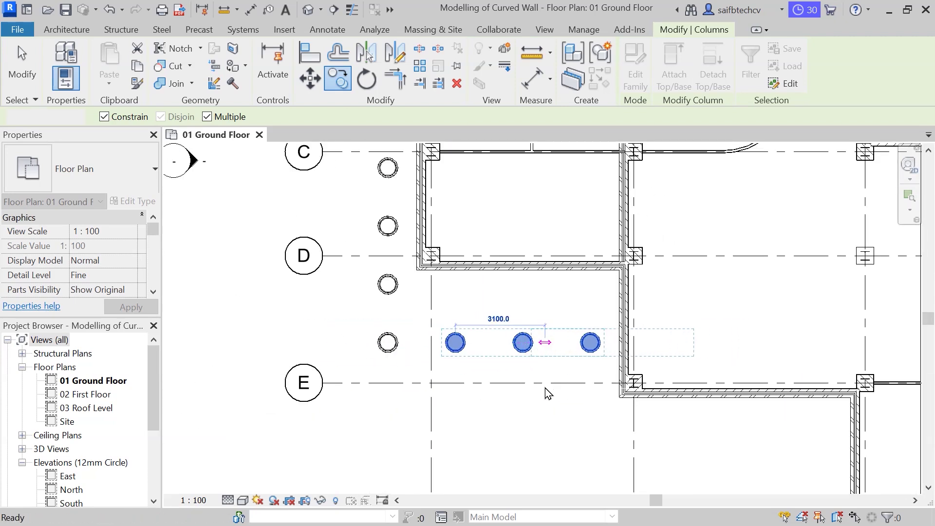
key(Escape)
Clear the selection, zoom out to the whole ground floor plan, and switch to the default 3D view
scroll(547, 390, down, 1)
key(Escape)
scroll(559, 378, down, 2)
middle_drag(536, 348, 526, 385)
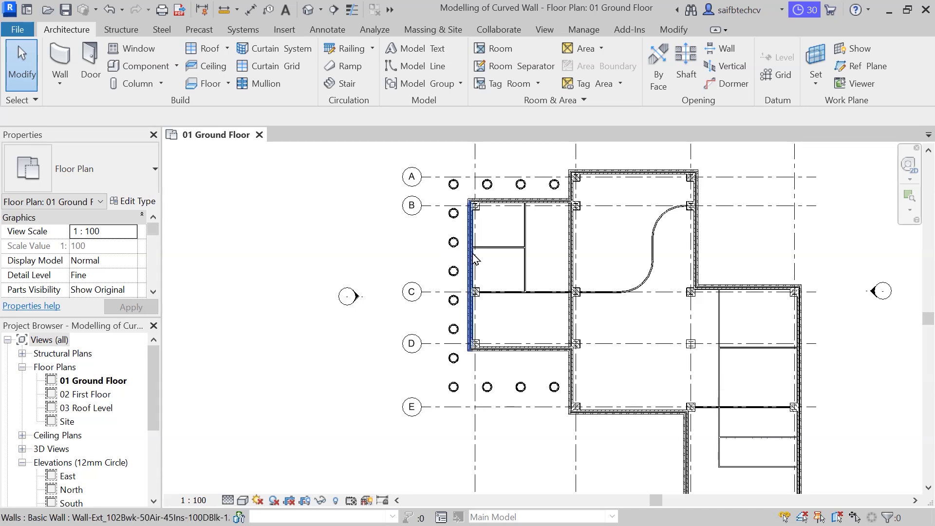
click(308, 10)
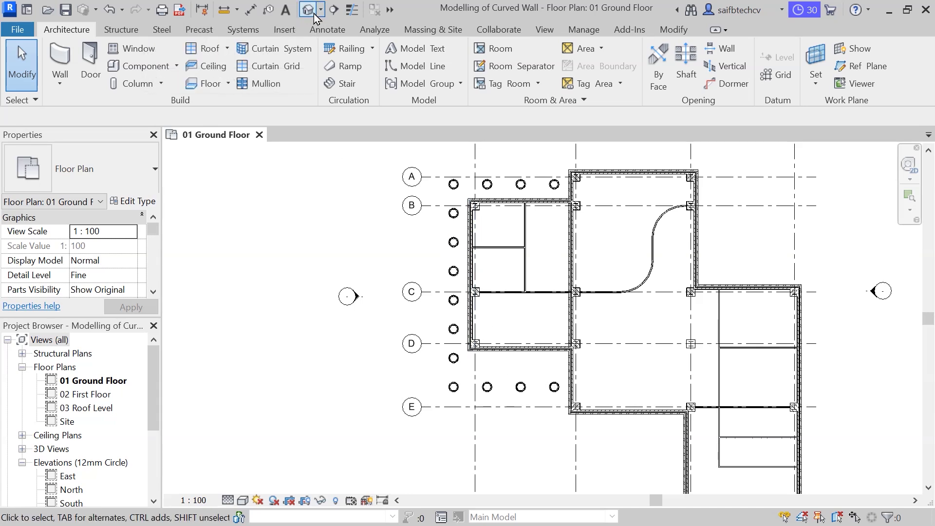